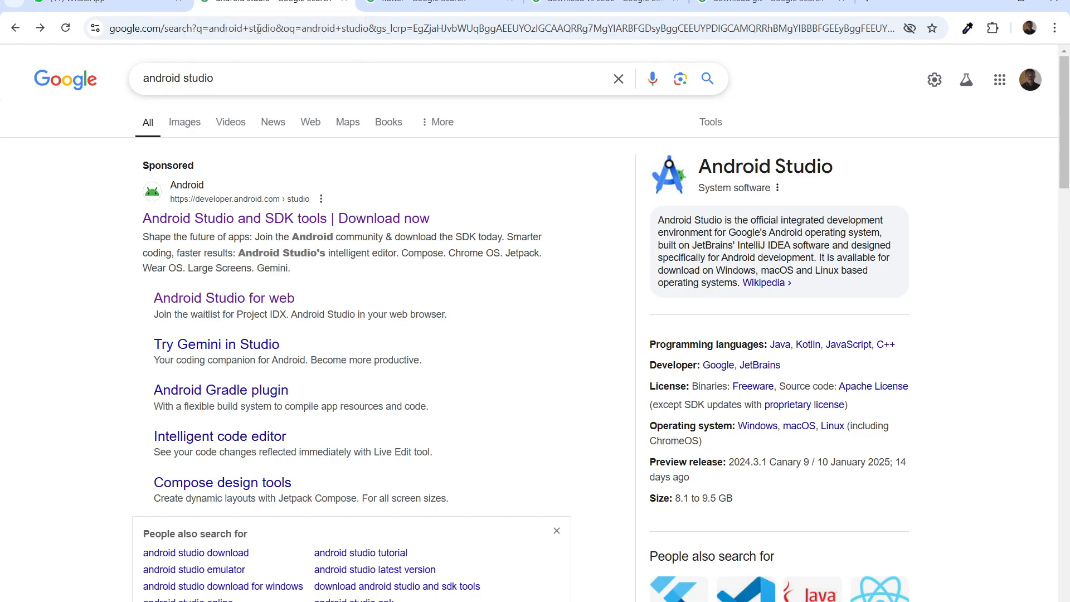
Check the open Flutter and VS Code searches, and open the Windows downloads page from the Git search results.
click(417, 1)
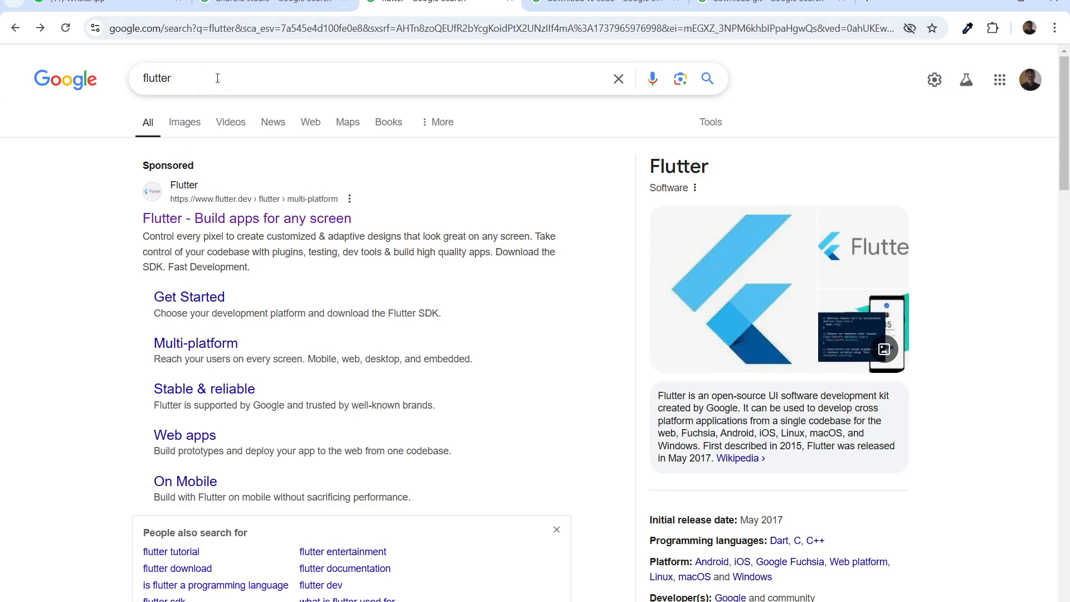
click(602, 2)
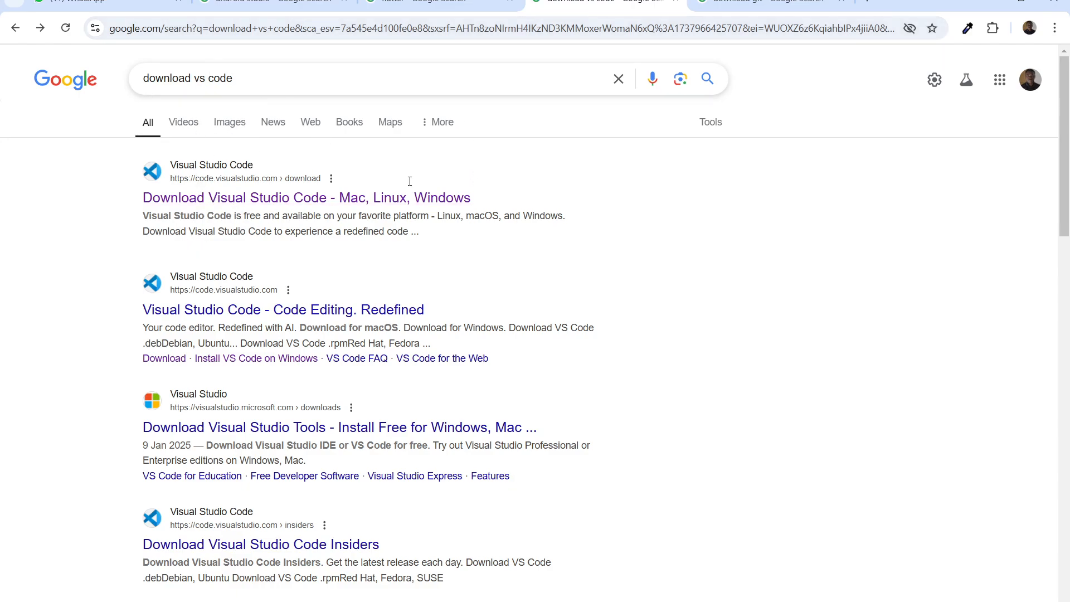
key(ctrl+Tab)
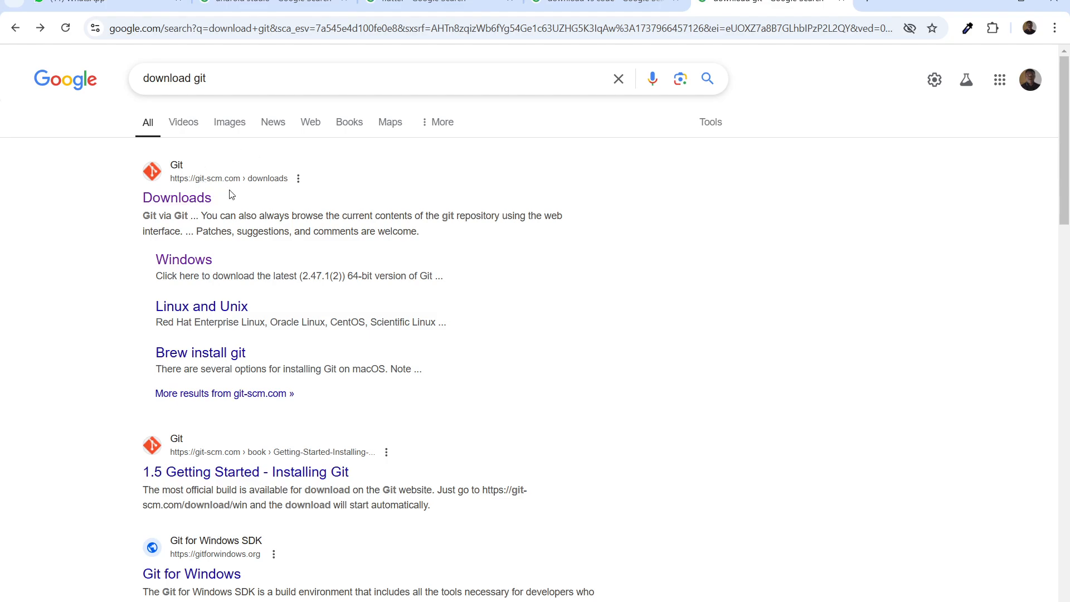
click(185, 202)
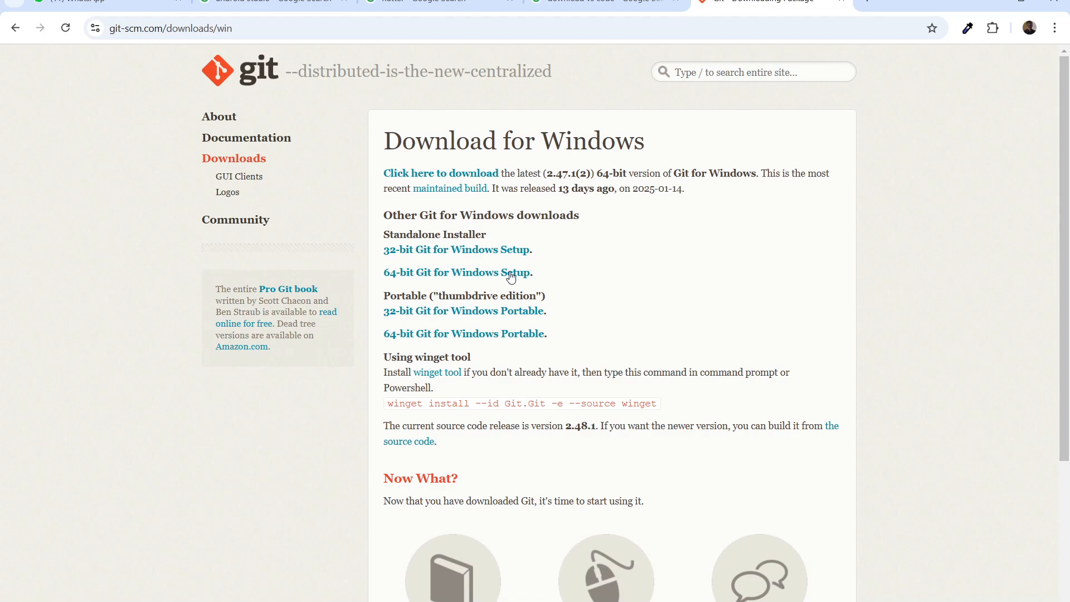
Switch to the Downloads folder in File Explorer, launch the Git-2.47.1.2-64-bit installer, and exit its setup without installing.
key(alt+Tab)
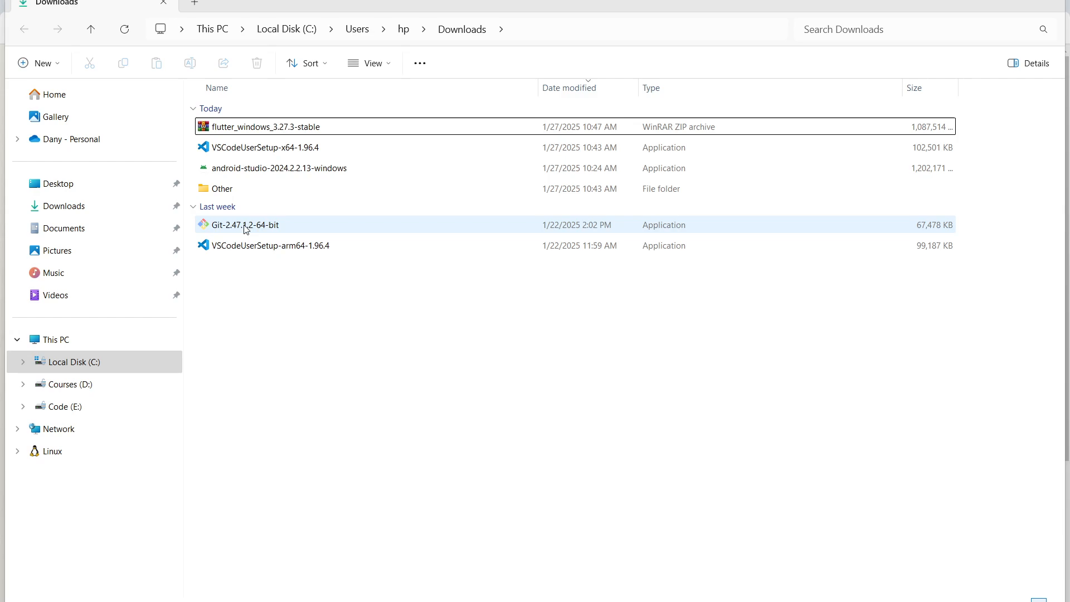
mouse_move(250, 226)
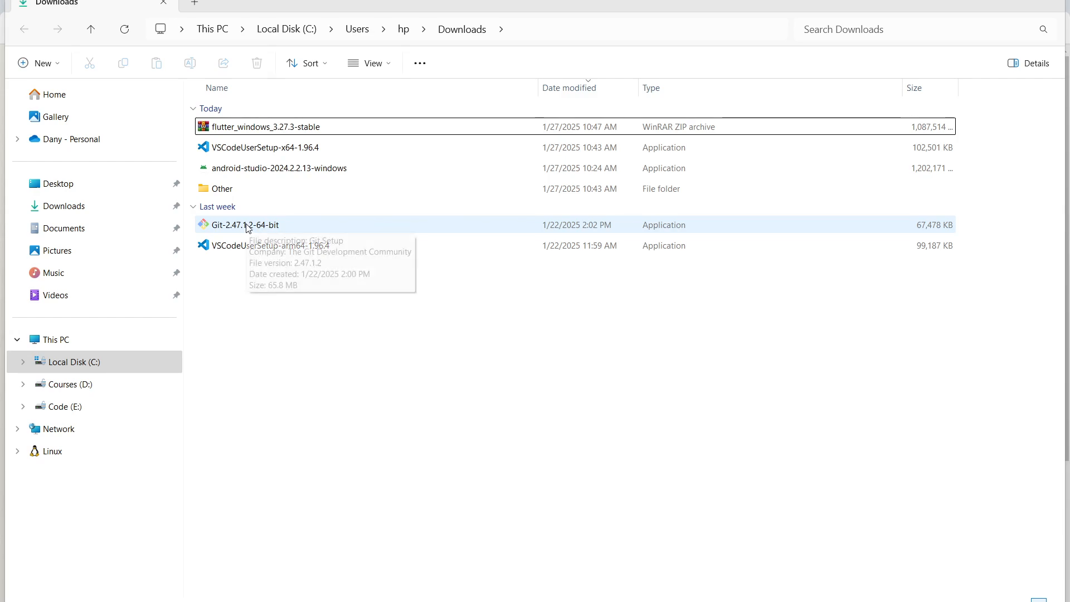
double_click(282, 227)
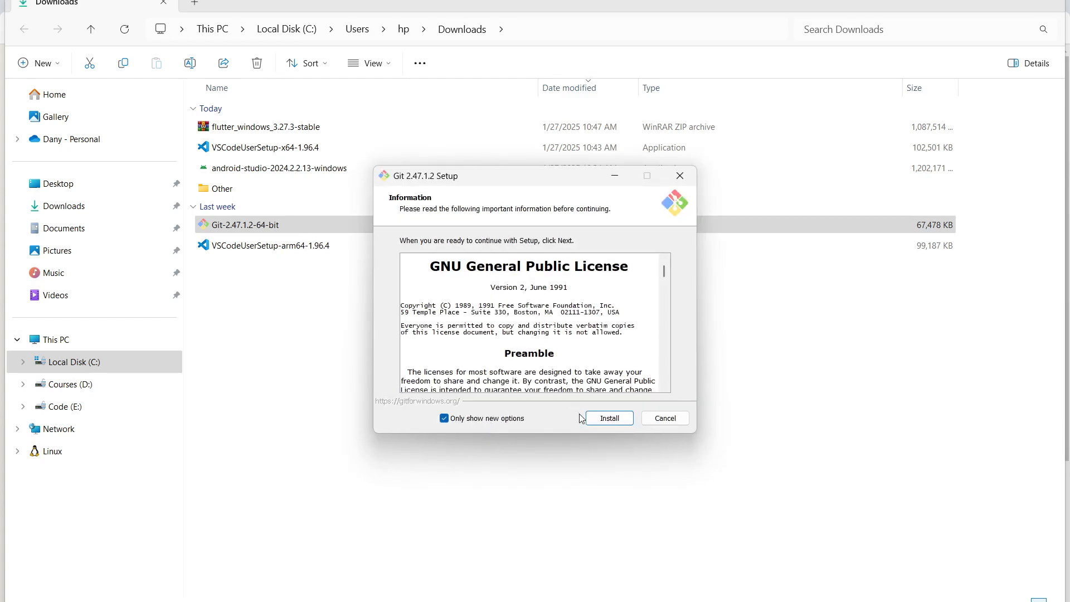
click(680, 176)
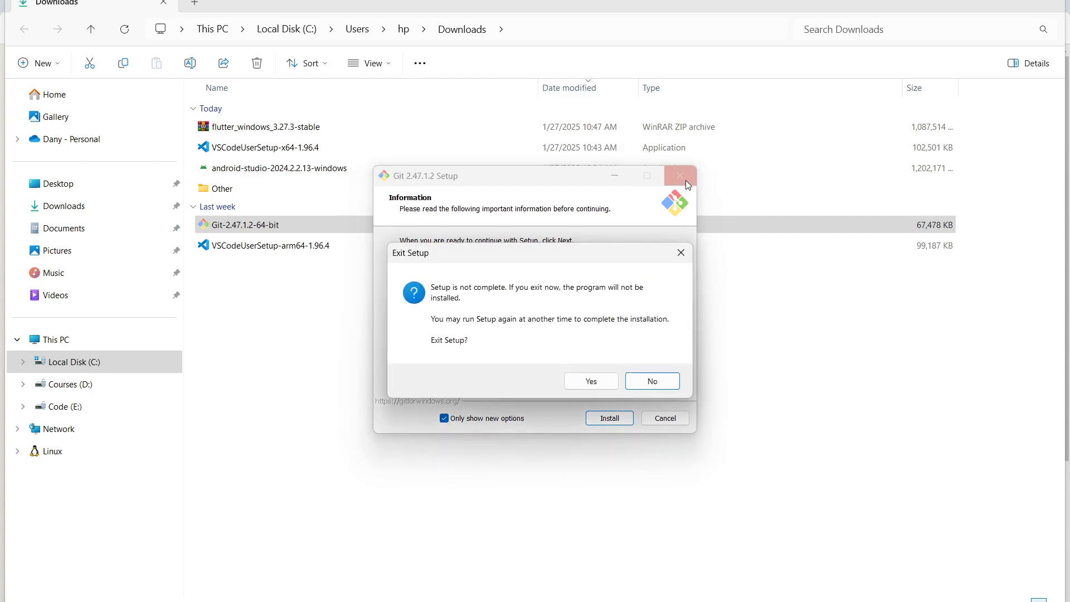
click(595, 384)
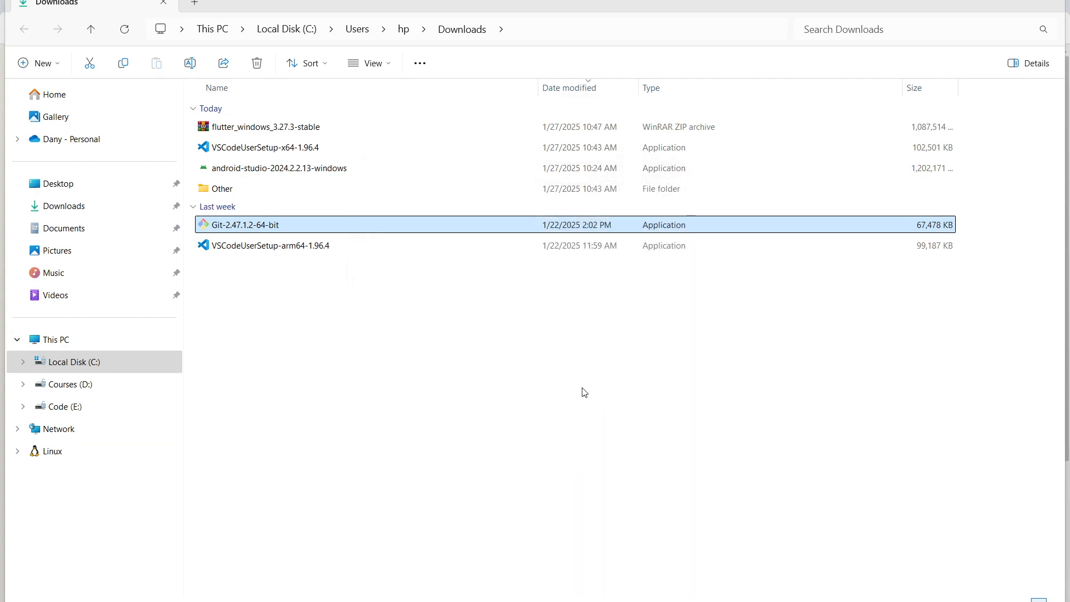
Switch back to Chrome and start downloading the Windows installer from the Visual Studio Code download page.
key(alt+Tab)
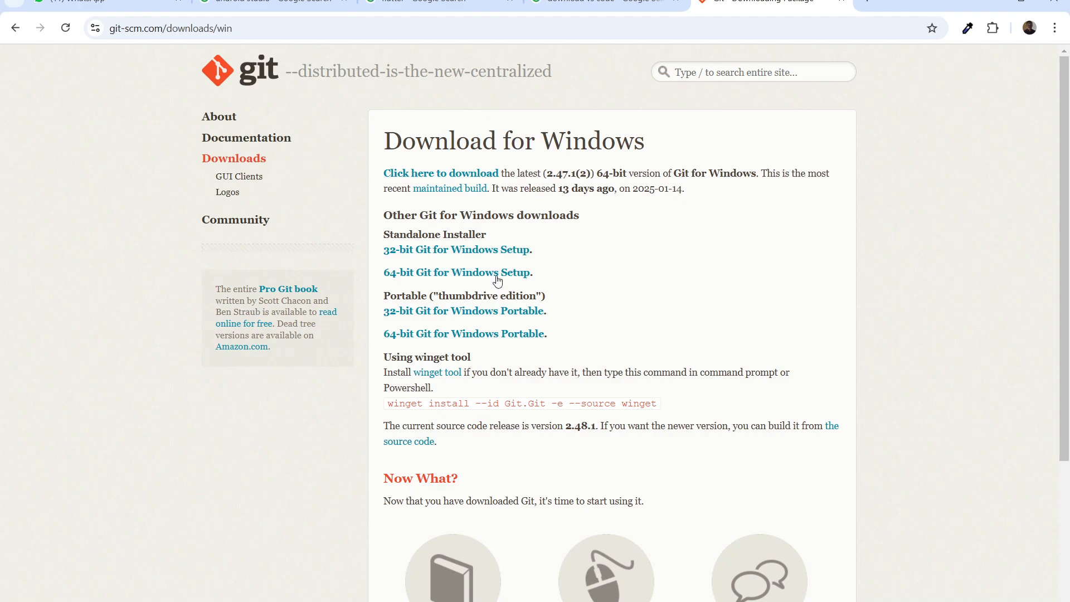
click(601, 3)
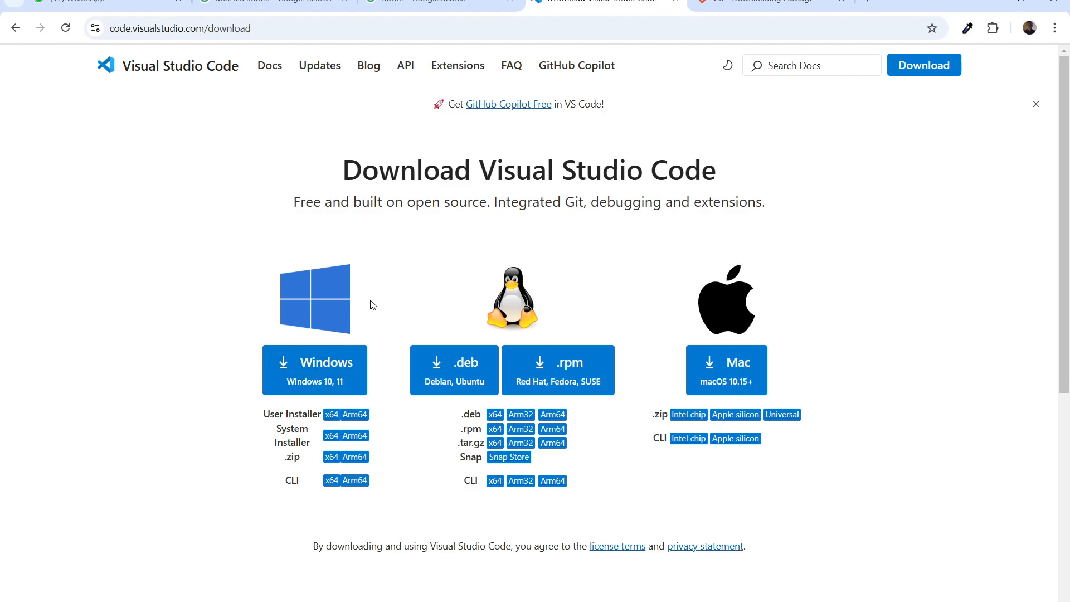
click(336, 372)
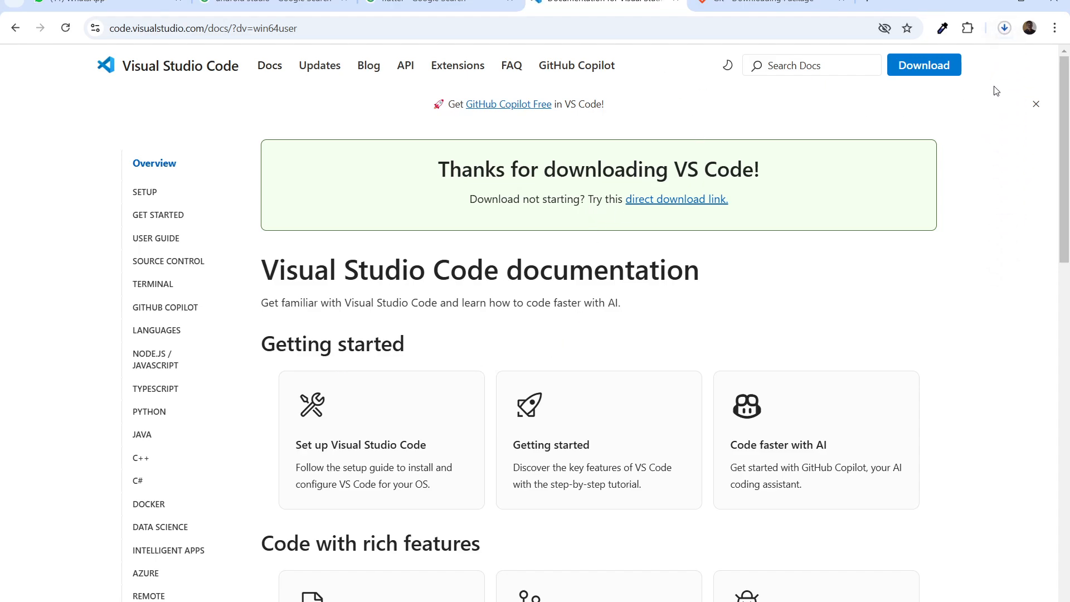
click(1004, 28)
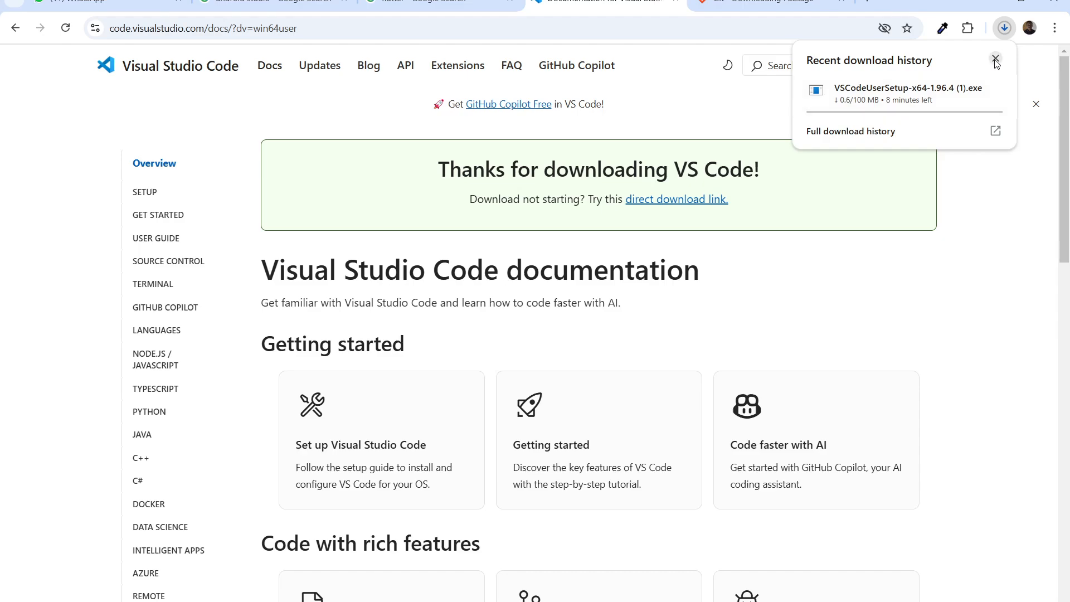
click(995, 59)
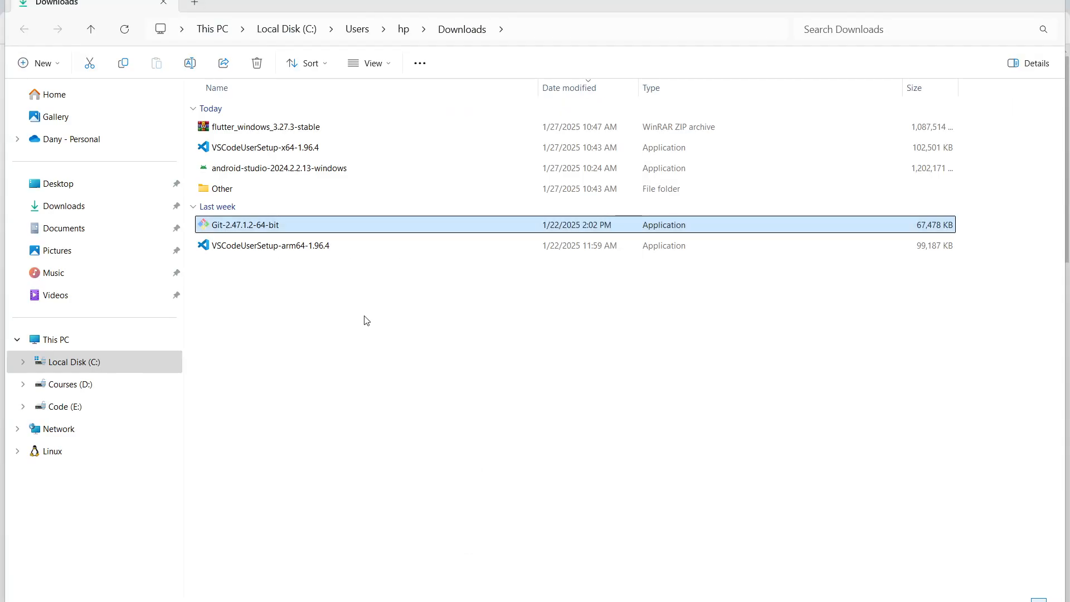
Try to run the VSCodeUserSetup-x64-1.96.4 installer from the Downloads folder, and cancel the setup.
click(390, 403)
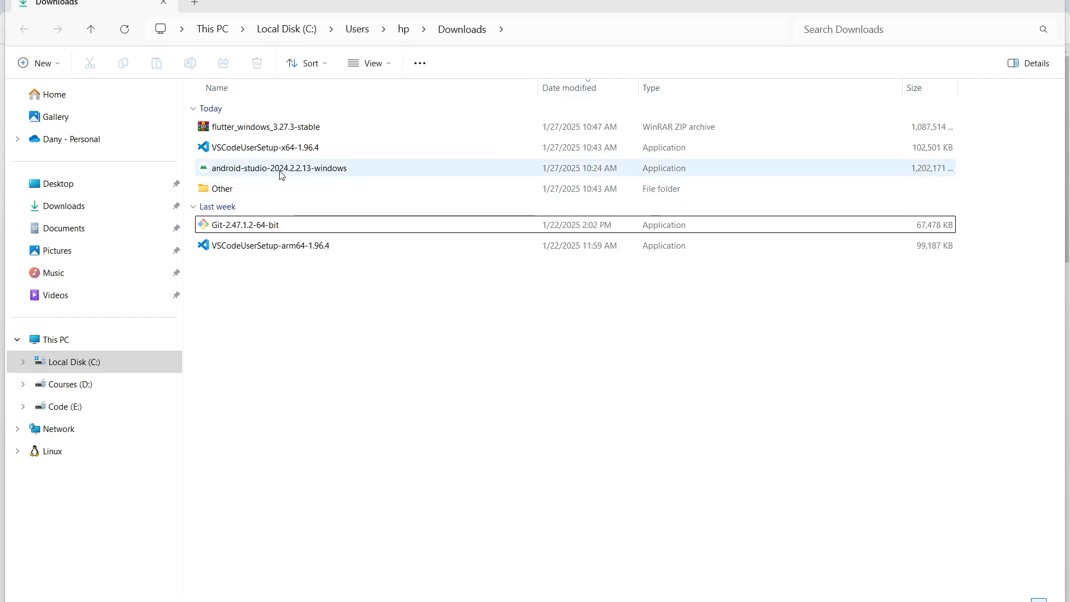
double_click(260, 147)
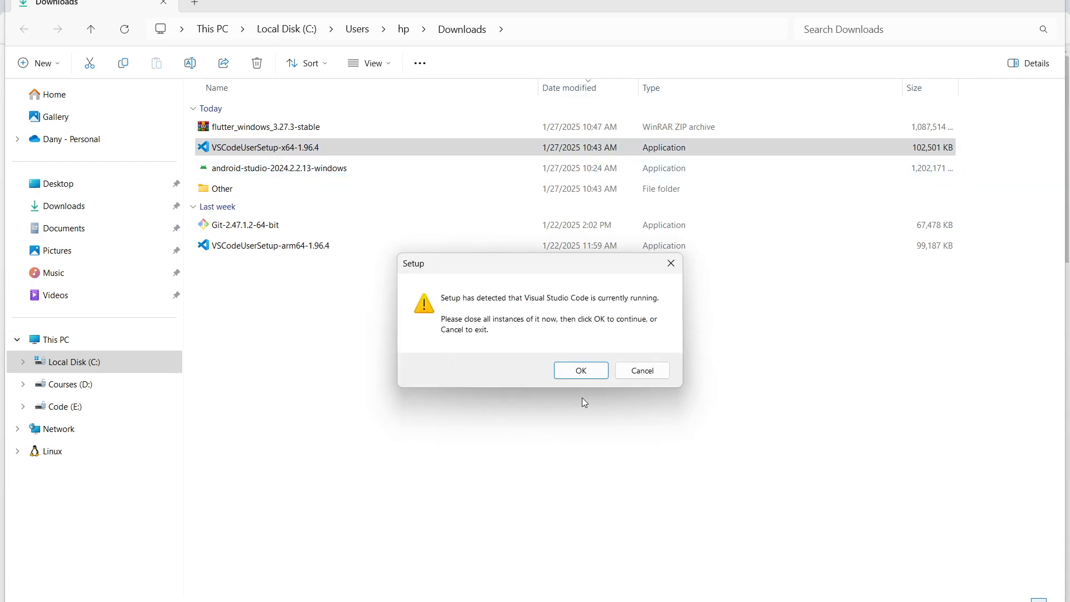
click(644, 374)
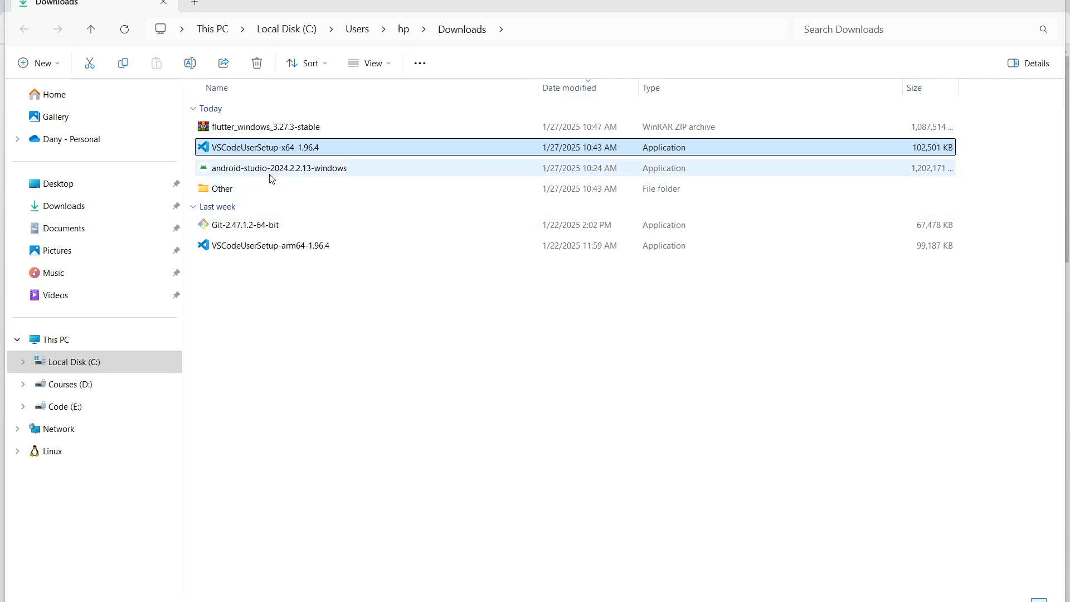
Launch the android-studio-2024.2.2.13-windows installer and close the running Android Studio so the setup can continue.
mouse_move(290, 177)
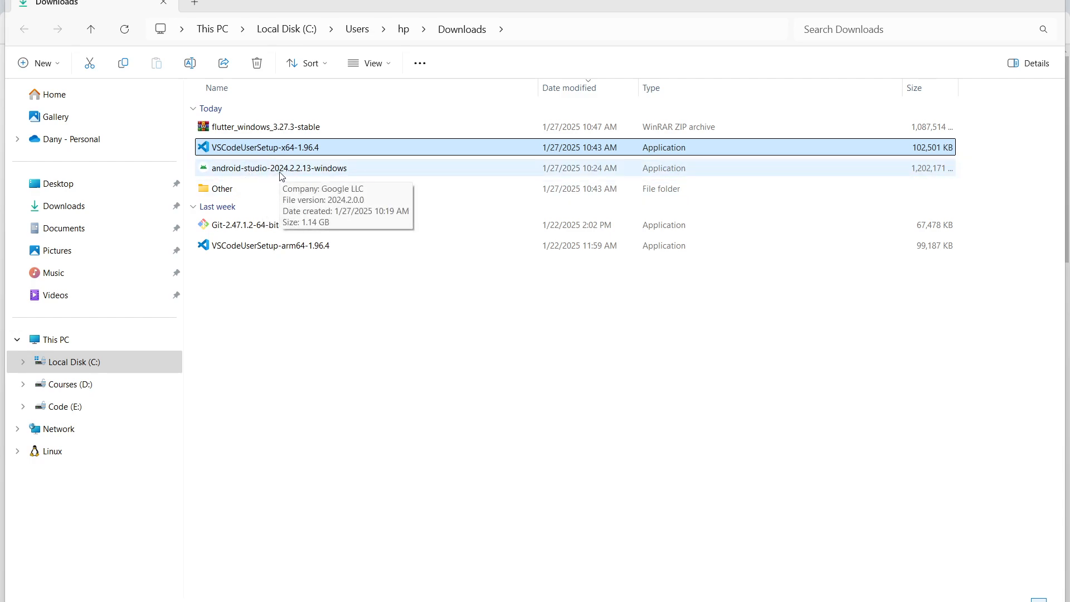
double_click(329, 172)
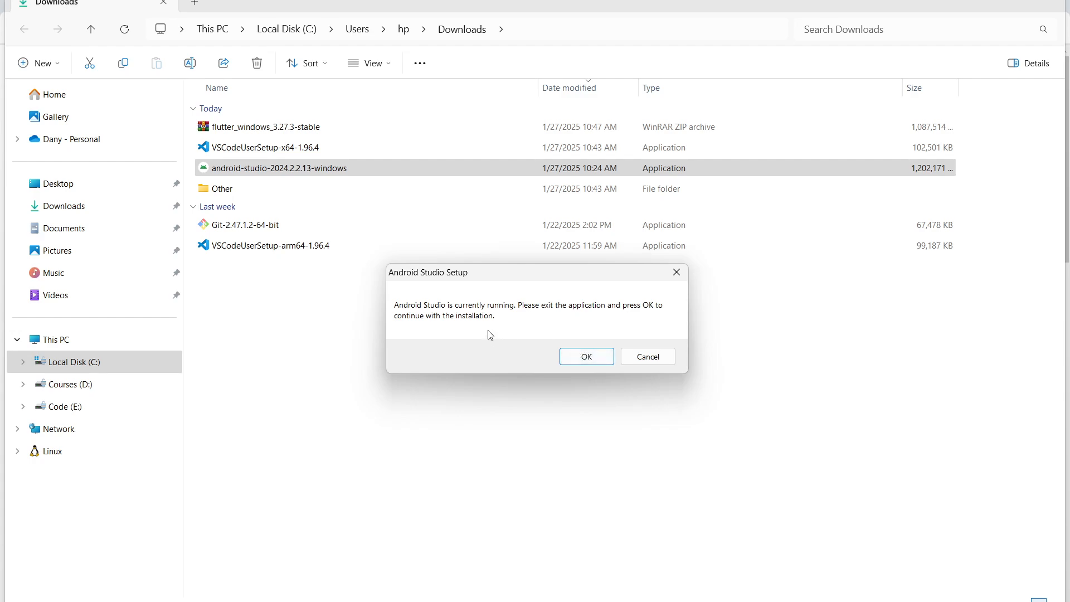
click(636, 601)
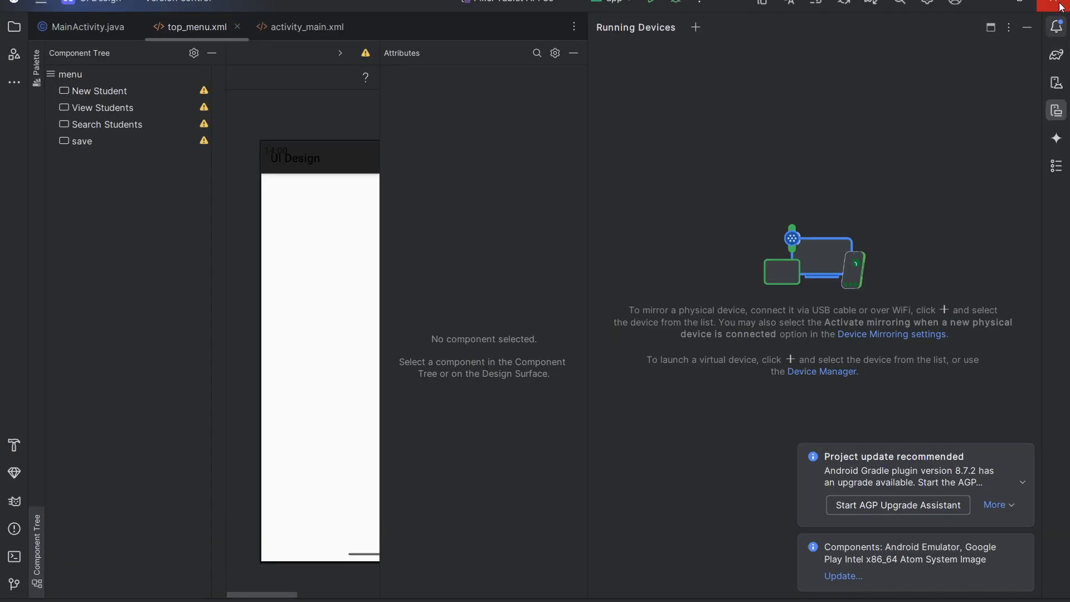
click(1059, 6)
click(554, 336)
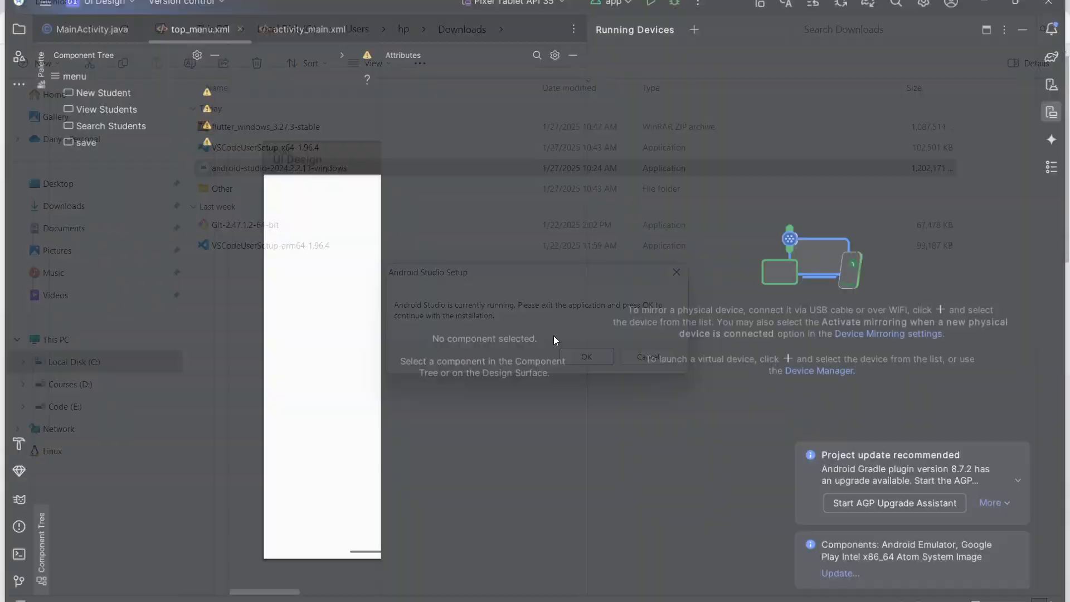
click(589, 361)
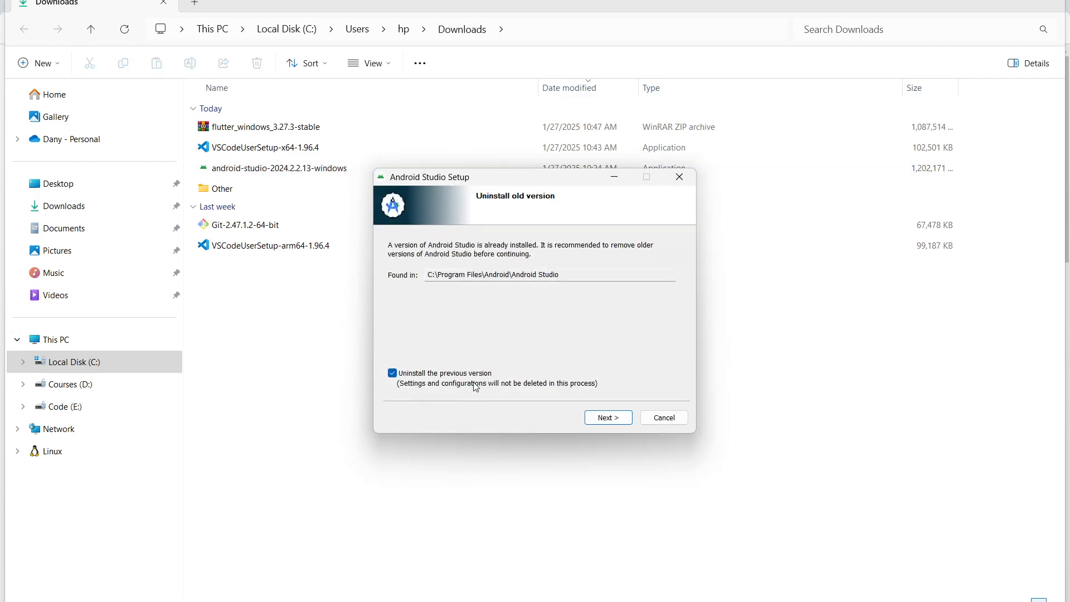
Uninstall the previous Android Studio version and proceed to the setup's component selection.
click(616, 417)
click(571, 373)
click(613, 424)
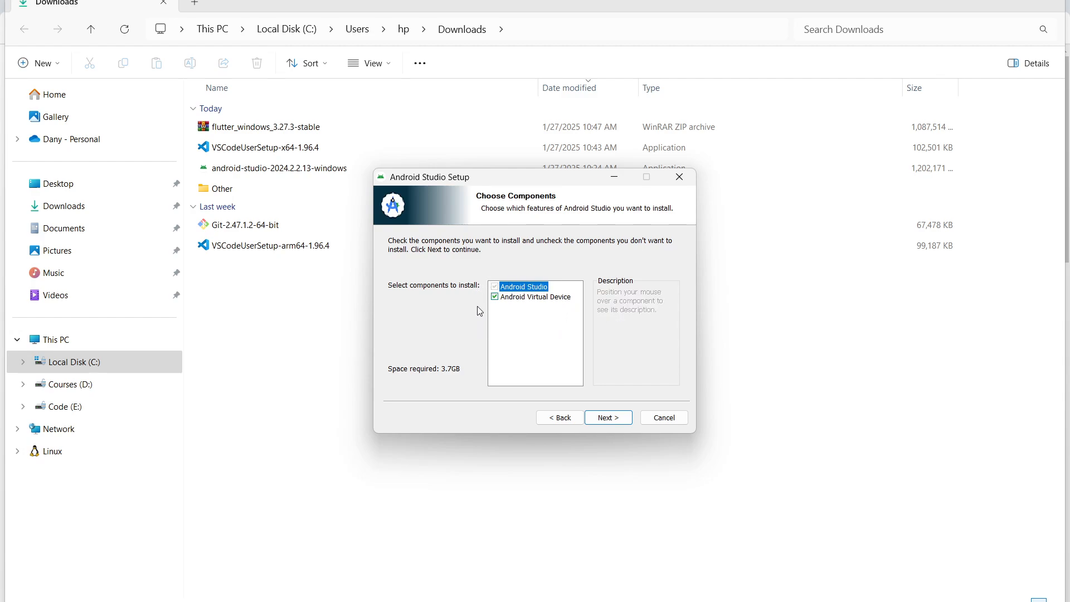
Install Android Studio with Android Virtual Device included, keeping the default install location and the Android Studio Start Menu folder.
mouse_move(516, 301)
click(494, 297)
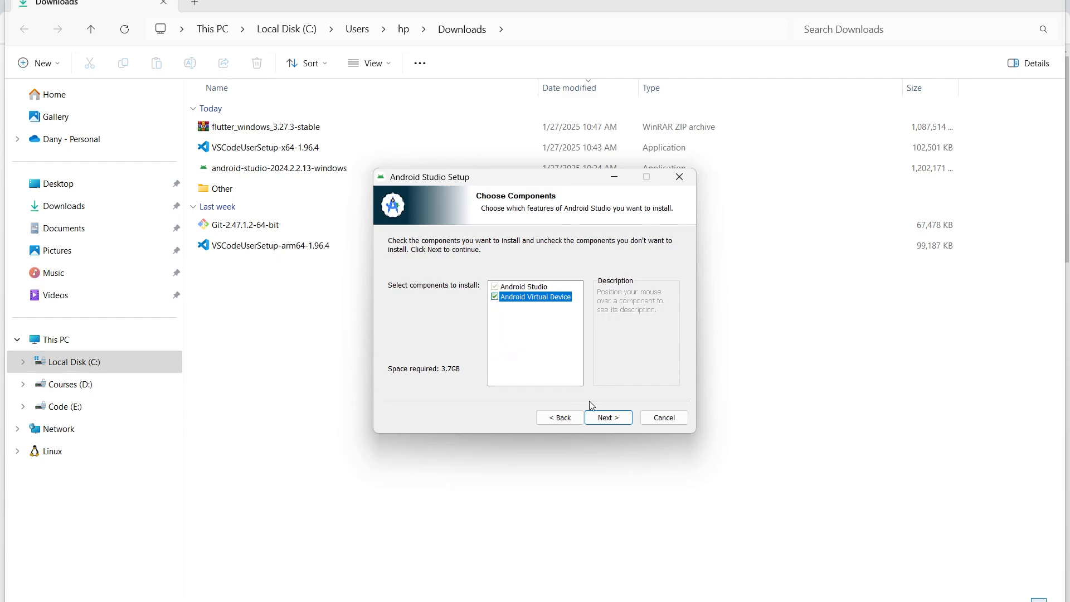
click(610, 419)
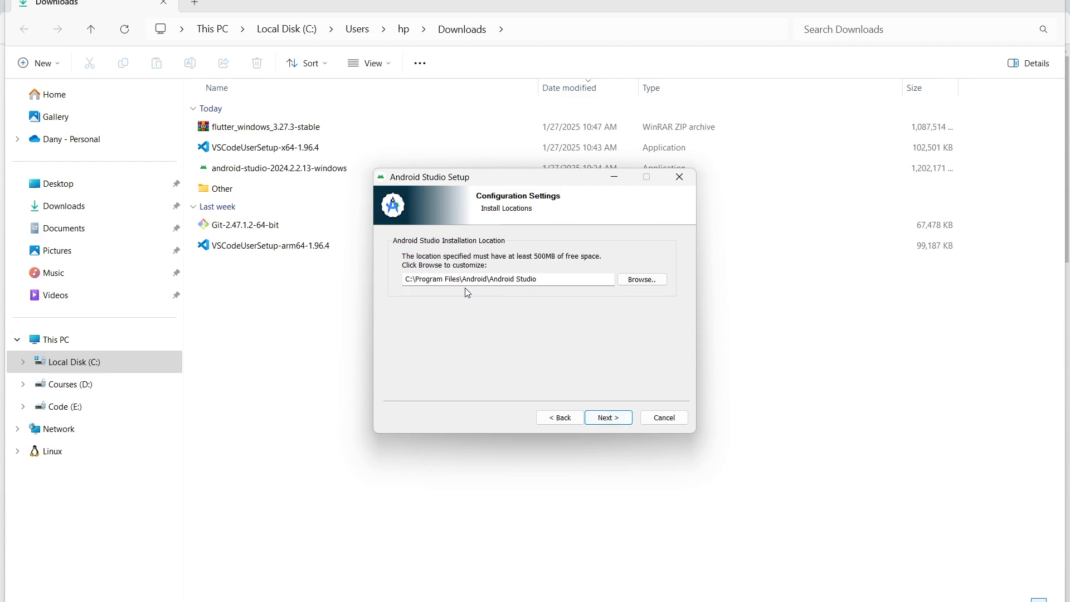
click(610, 420)
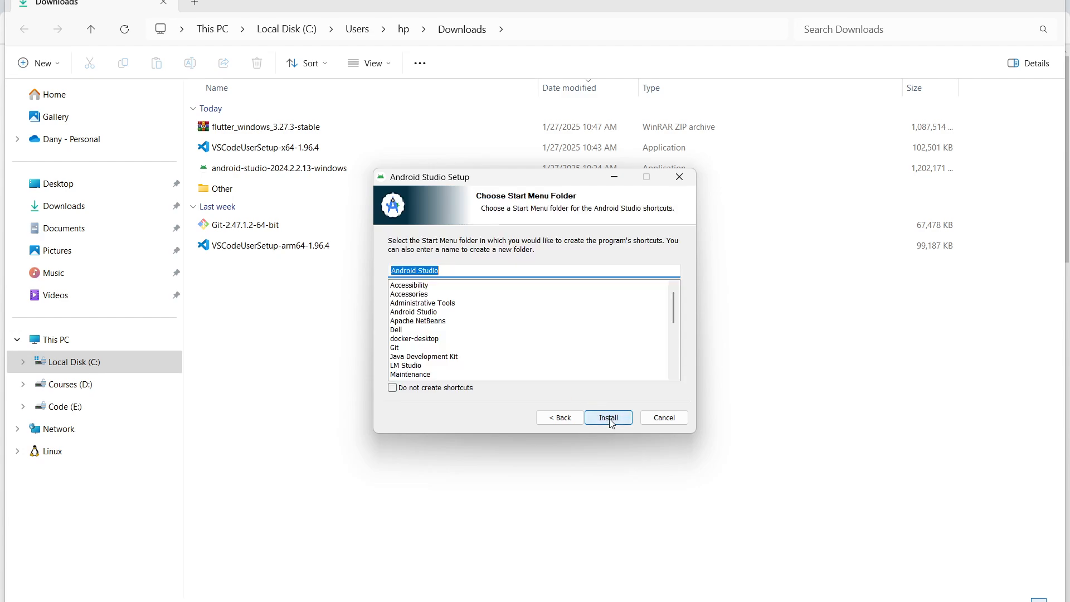
click(609, 419)
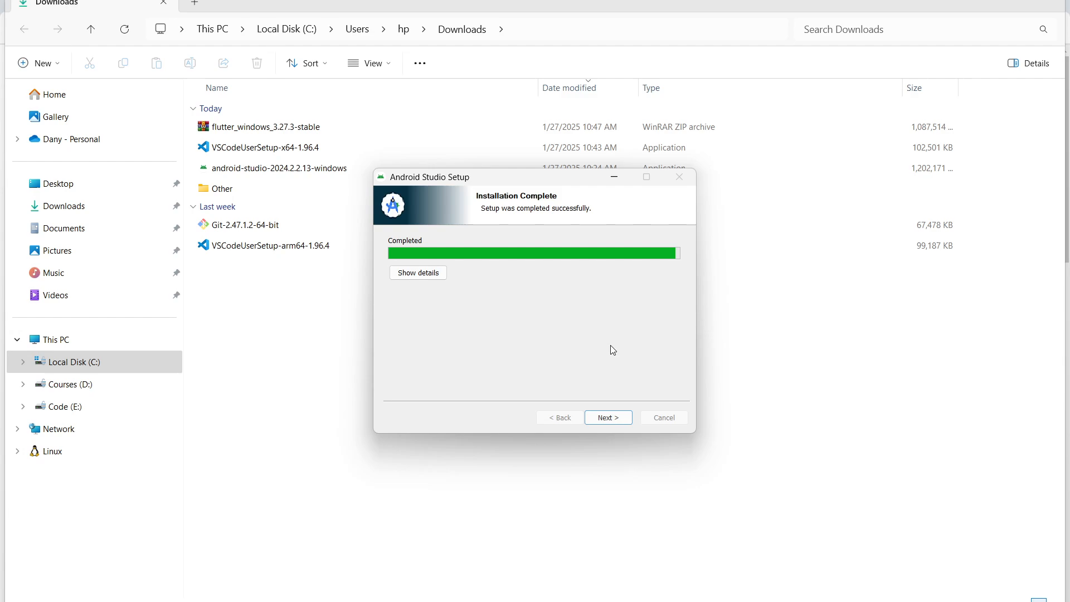
Finish the Android Studio setup with the Start Android Studio option turned off.
click(607, 418)
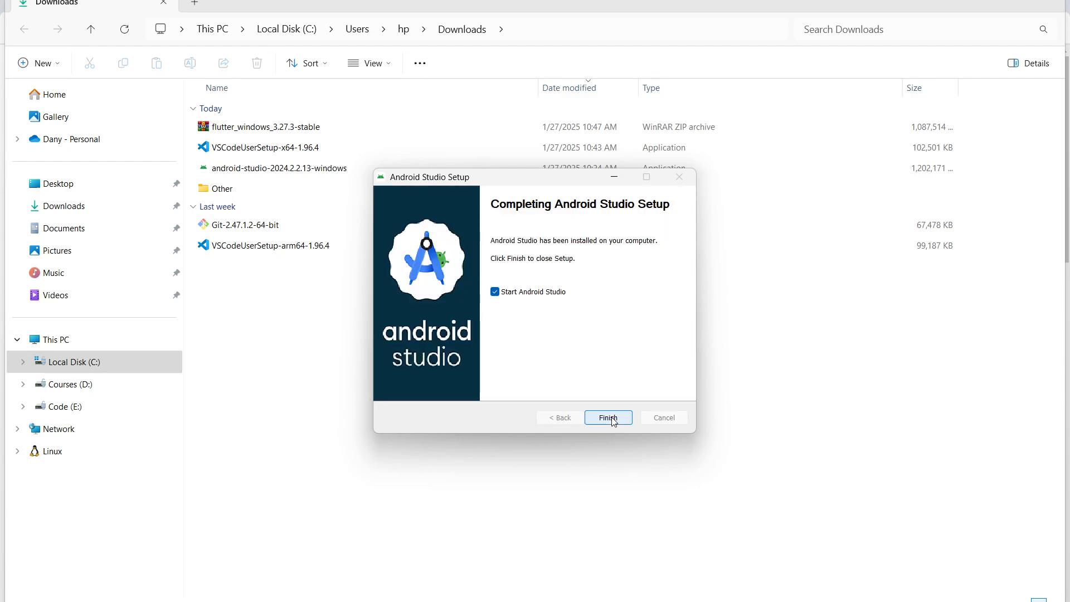
click(529, 293)
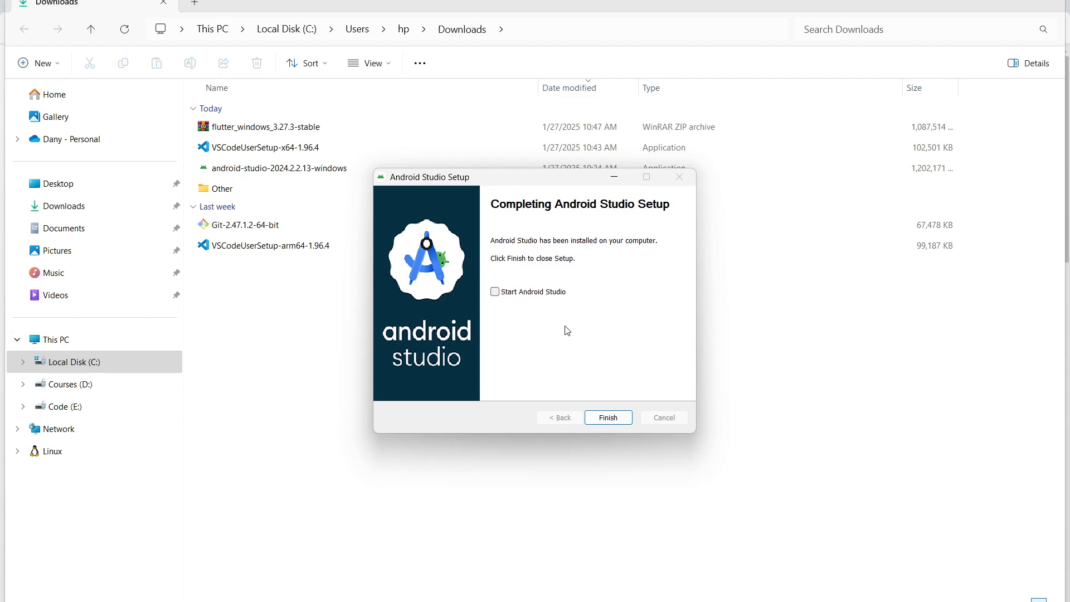
click(611, 420)
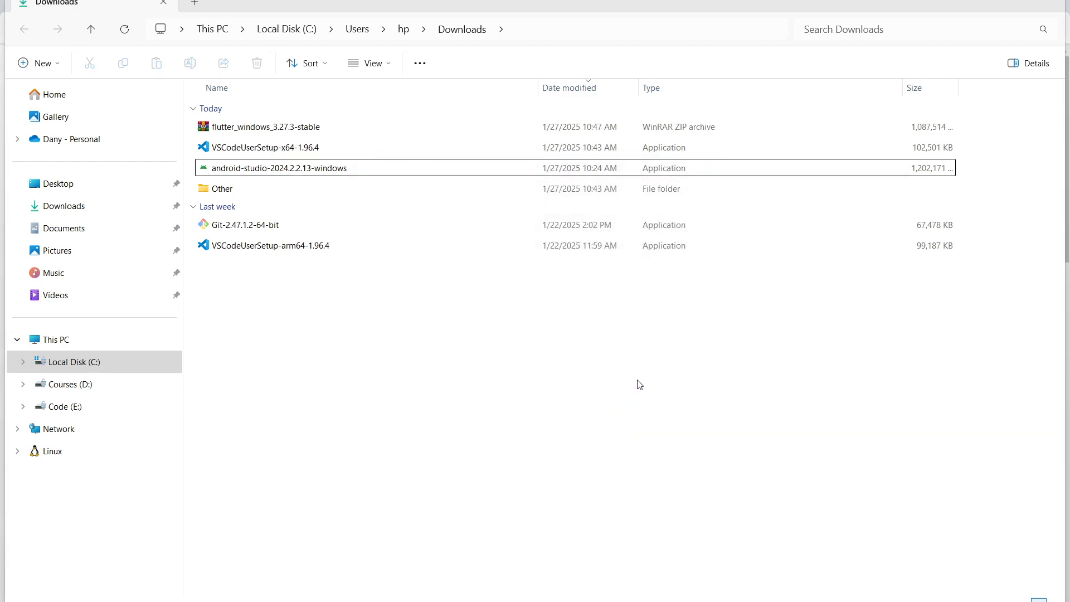
click(242, 149)
click(325, 174)
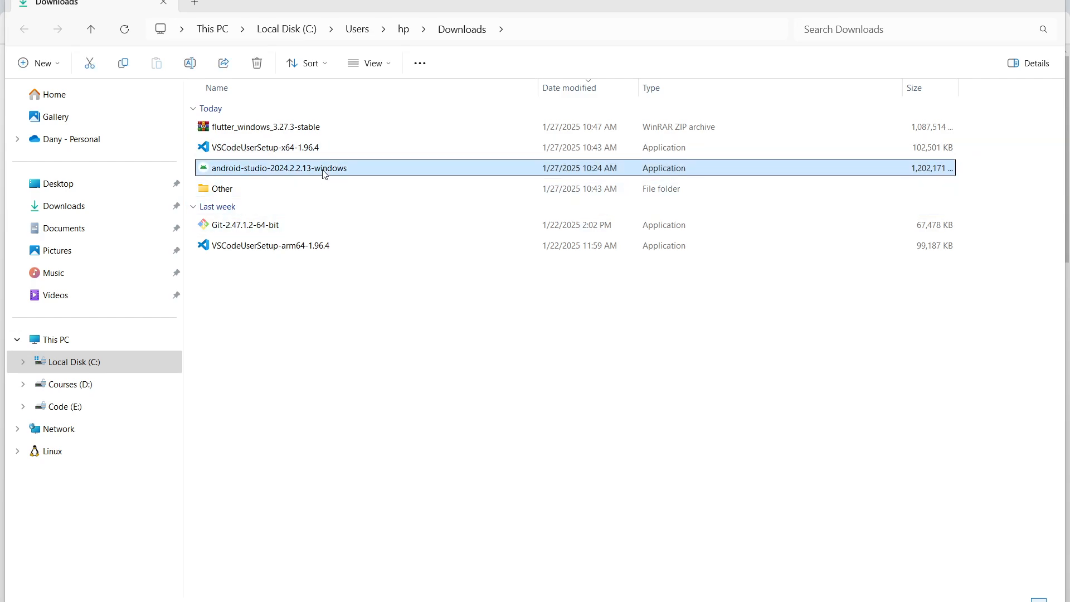
click(272, 227)
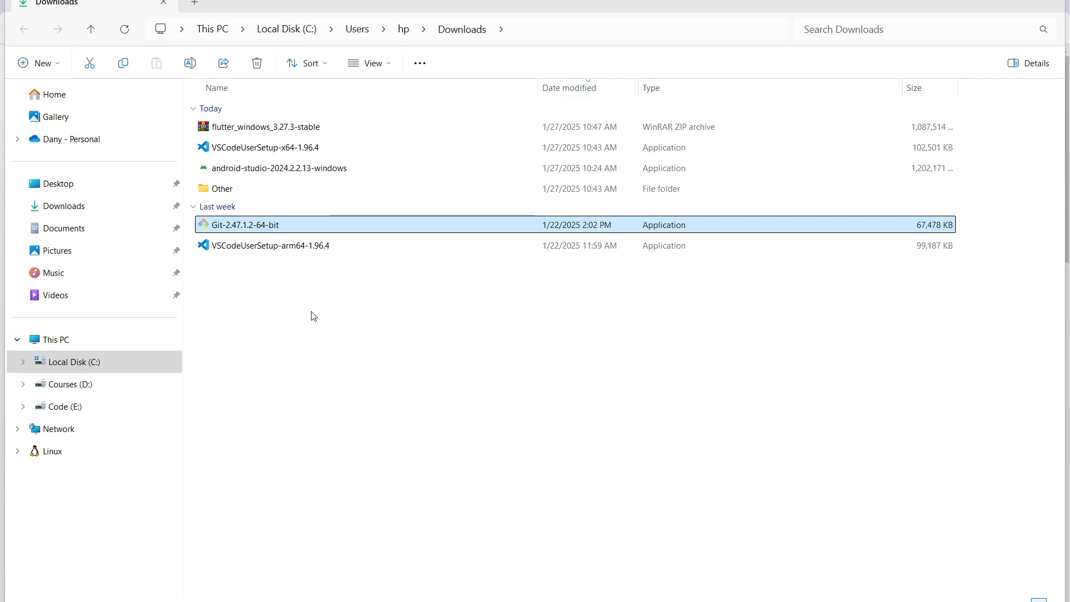
click(304, 129)
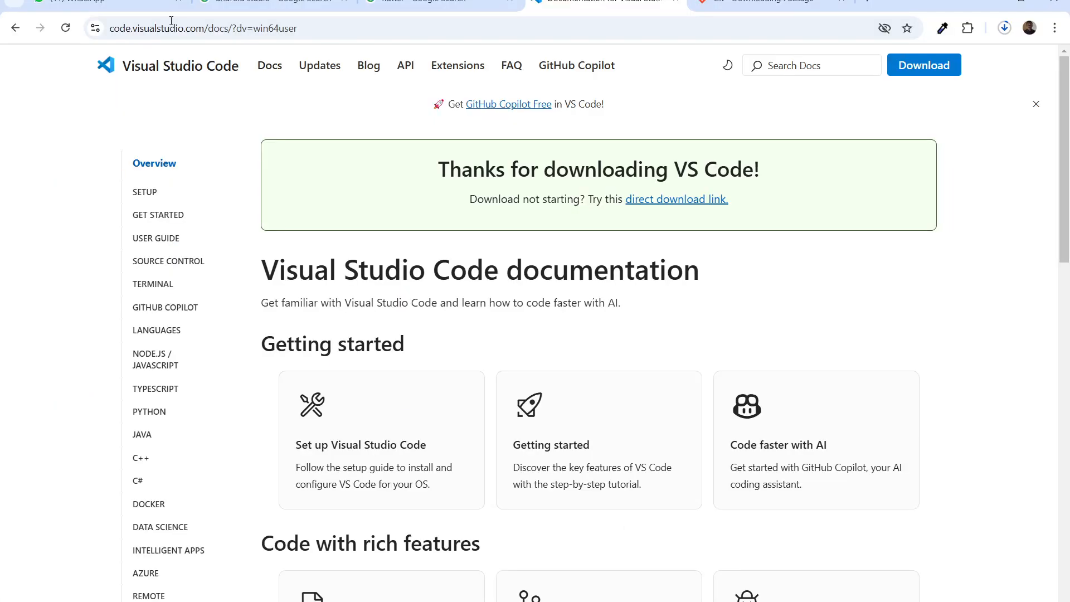
Return to the Flutter search results in Chrome and run the "flutter" search again.
click(450, 2)
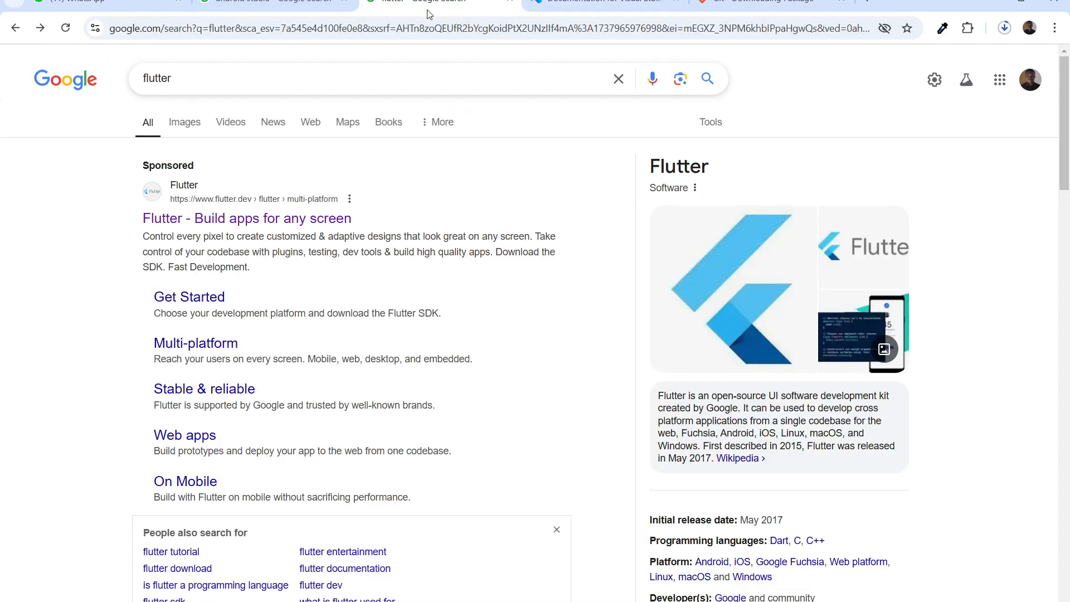
click(218, 75)
key(Return)
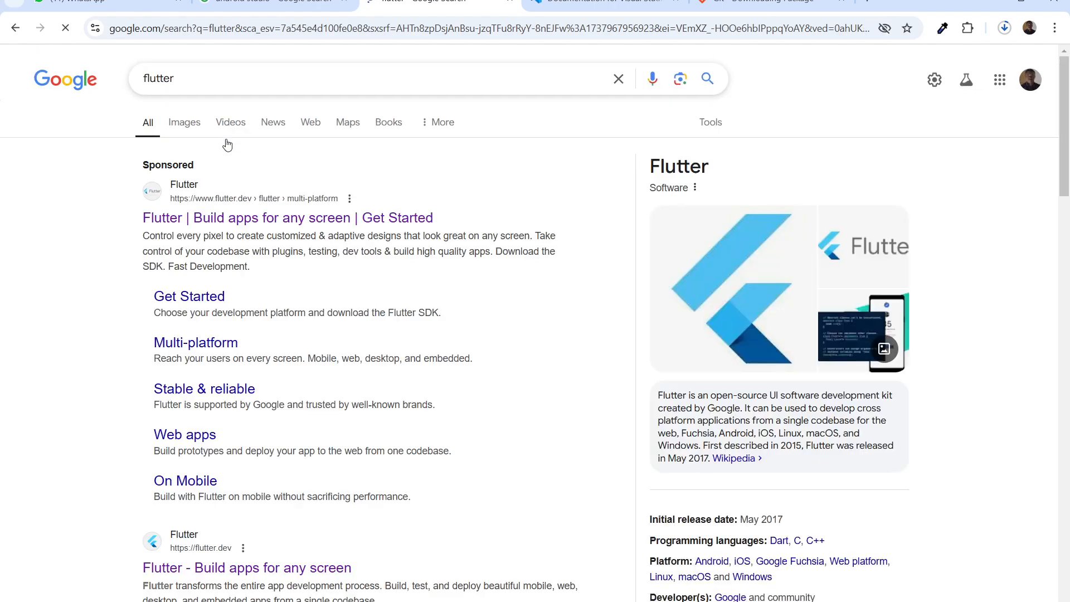
Open the Flutter website's getting-started guide for building Android apps on Windows.
click(248, 217)
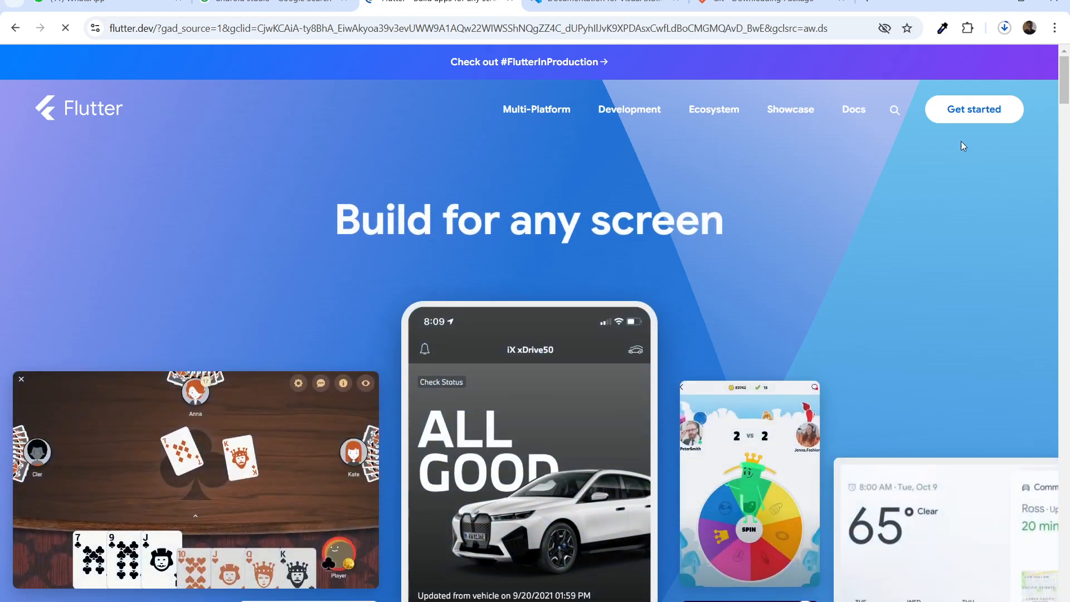
click(980, 119)
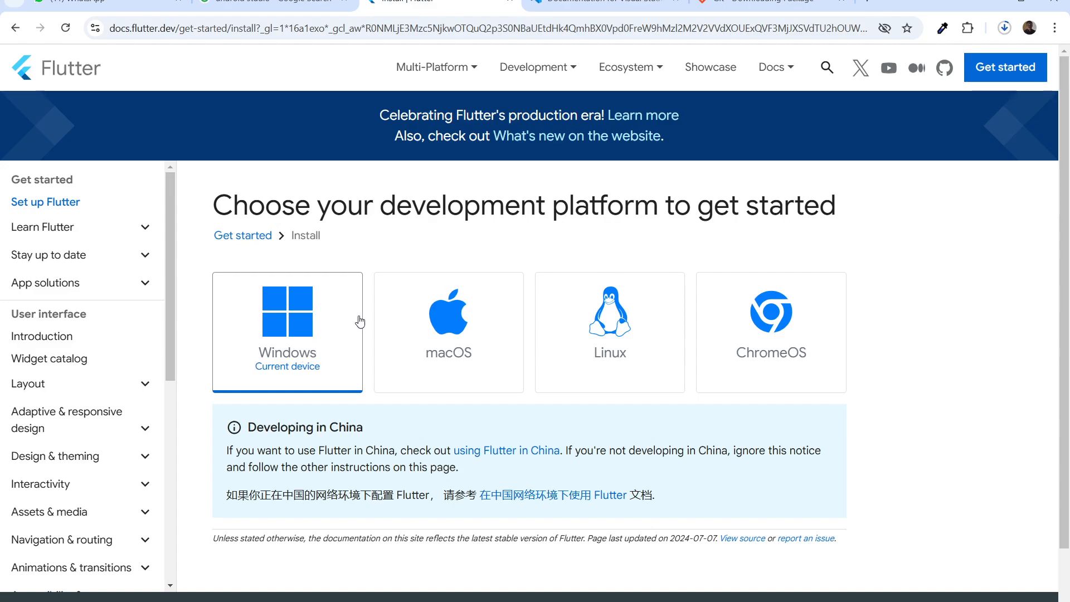
click(290, 315)
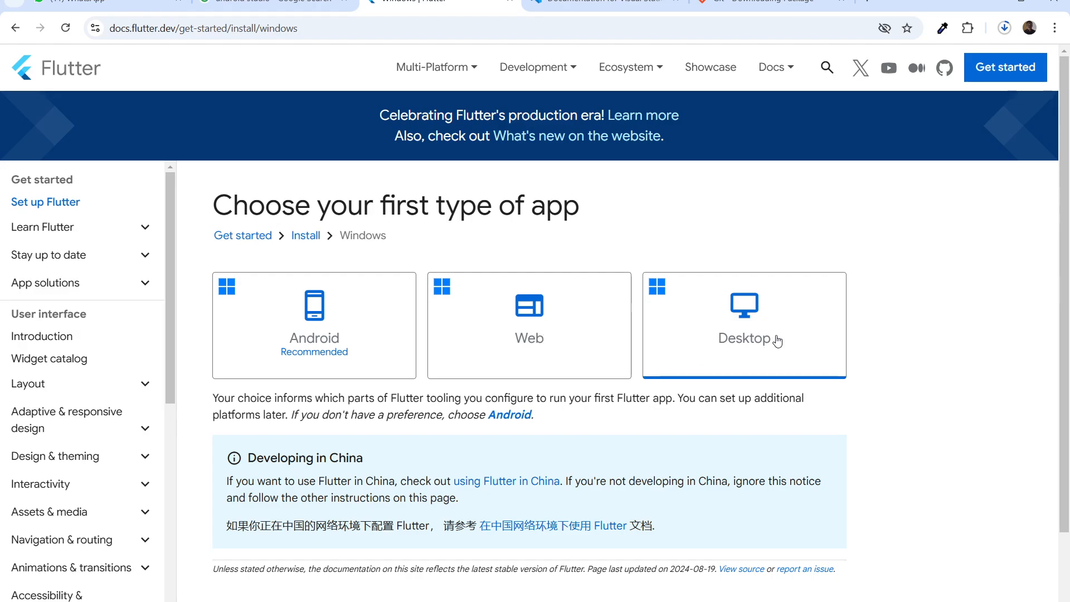
click(339, 332)
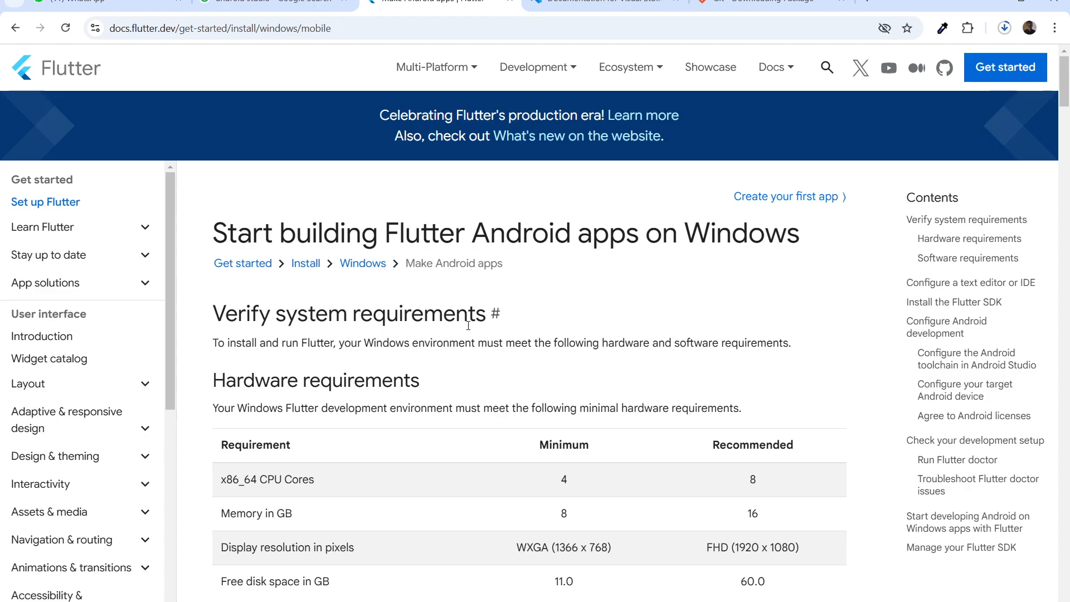
Compare the "Use VS Code to install" and "Download and install" methods in the guide's Flutter SDK section, finishing on the download instructions.
scroll(472, 322, down, 18)
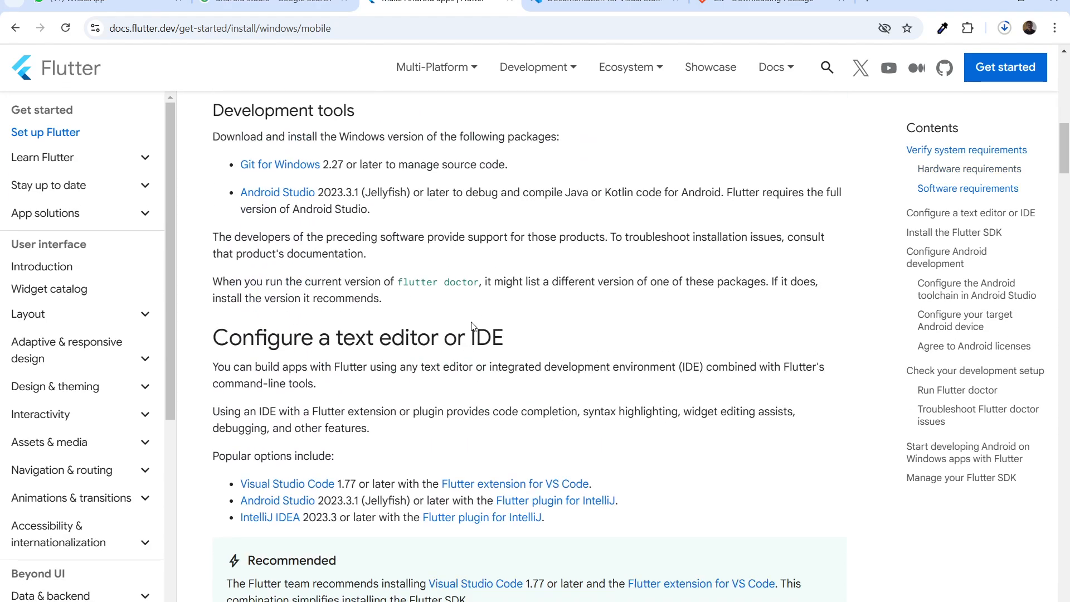
scroll(472, 326, down, 4)
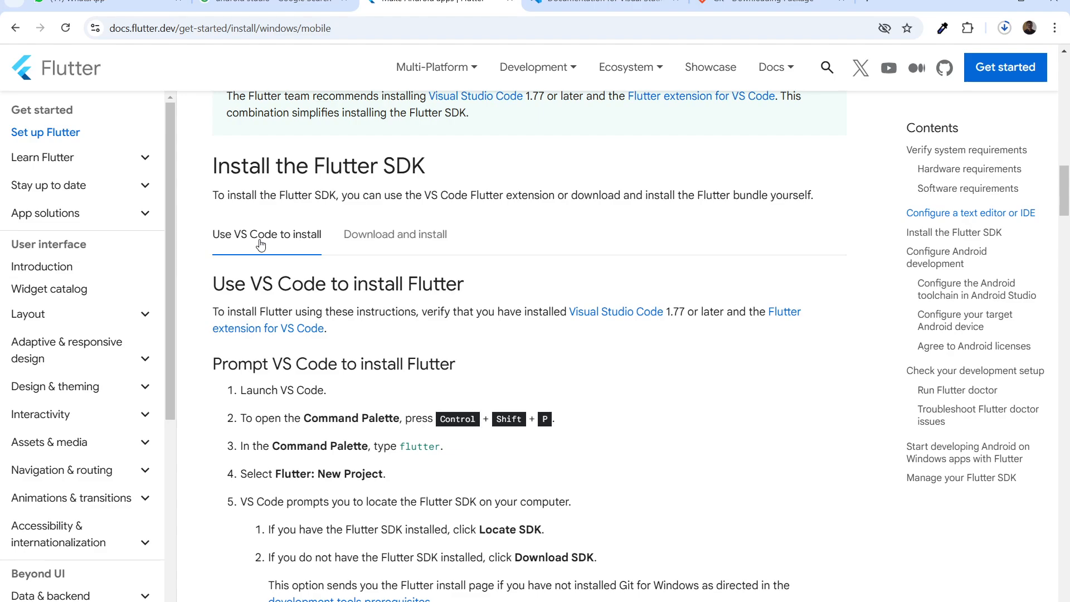
click(373, 240)
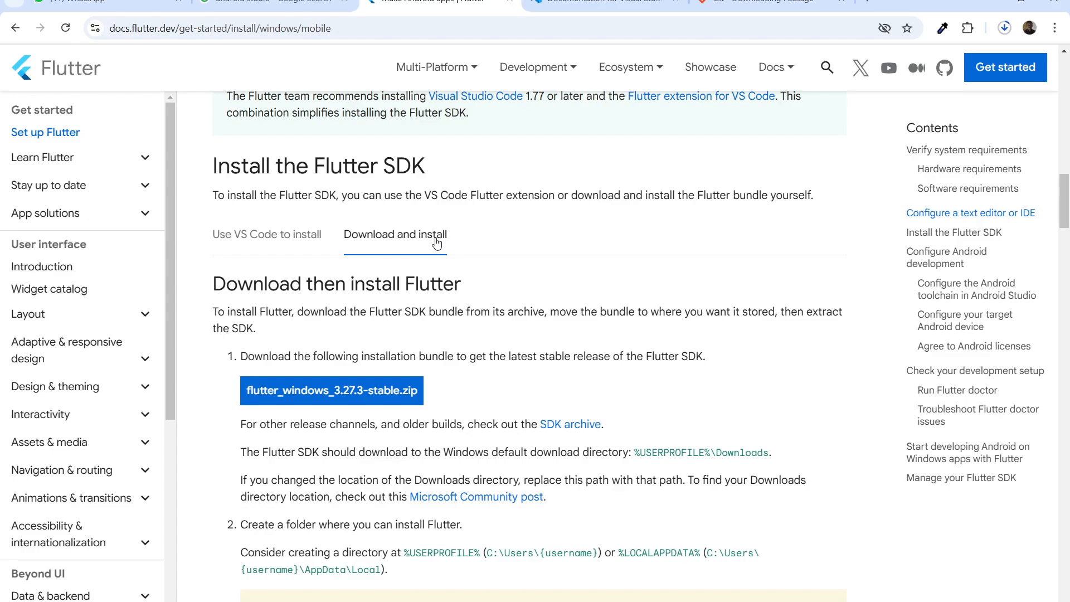
click(278, 236)
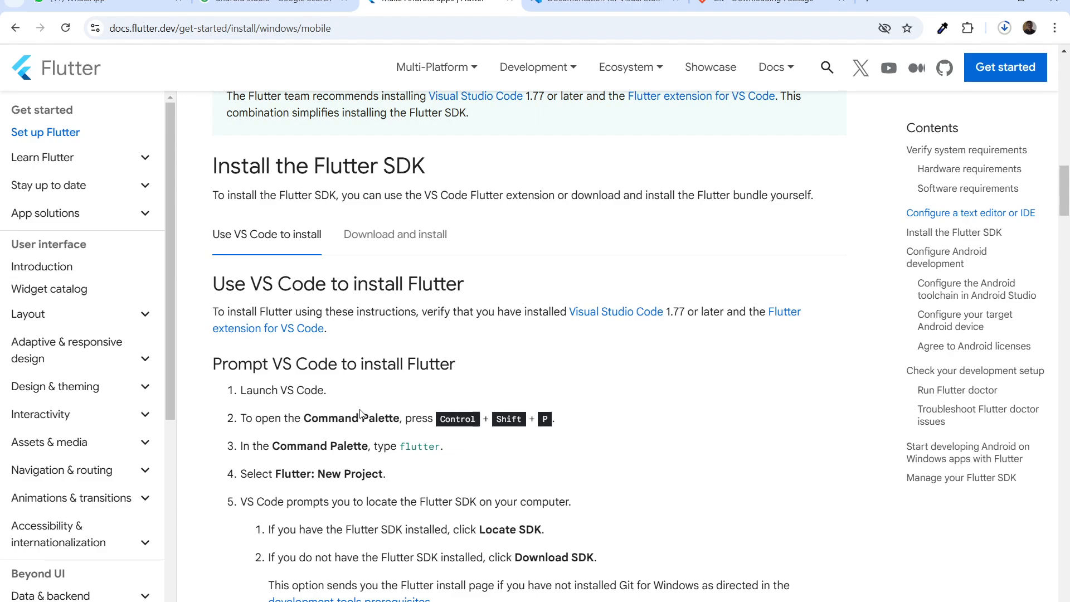
scroll(472, 213, down, 1)
click(402, 169)
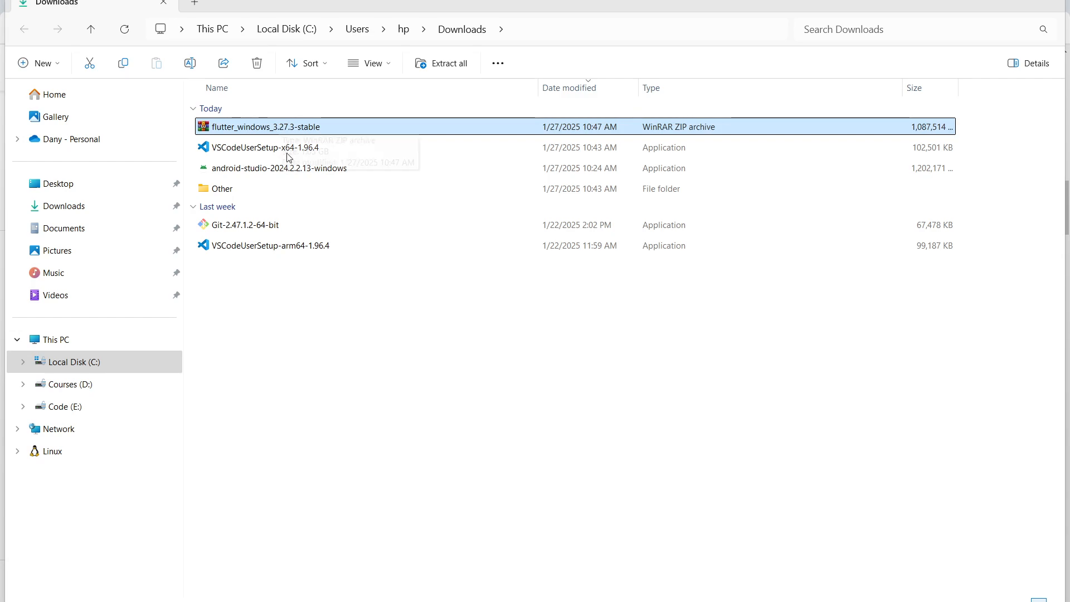
Extract the flutter_windows_3.27.3-stable archive in Downloads to its default destination folder.
click(349, 354)
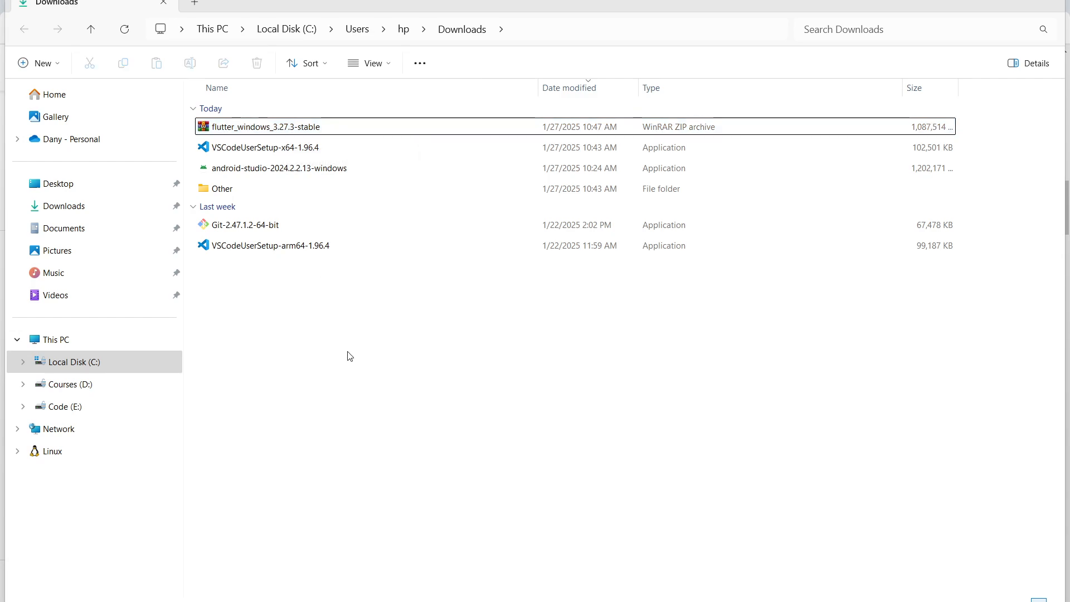
right_click(268, 128)
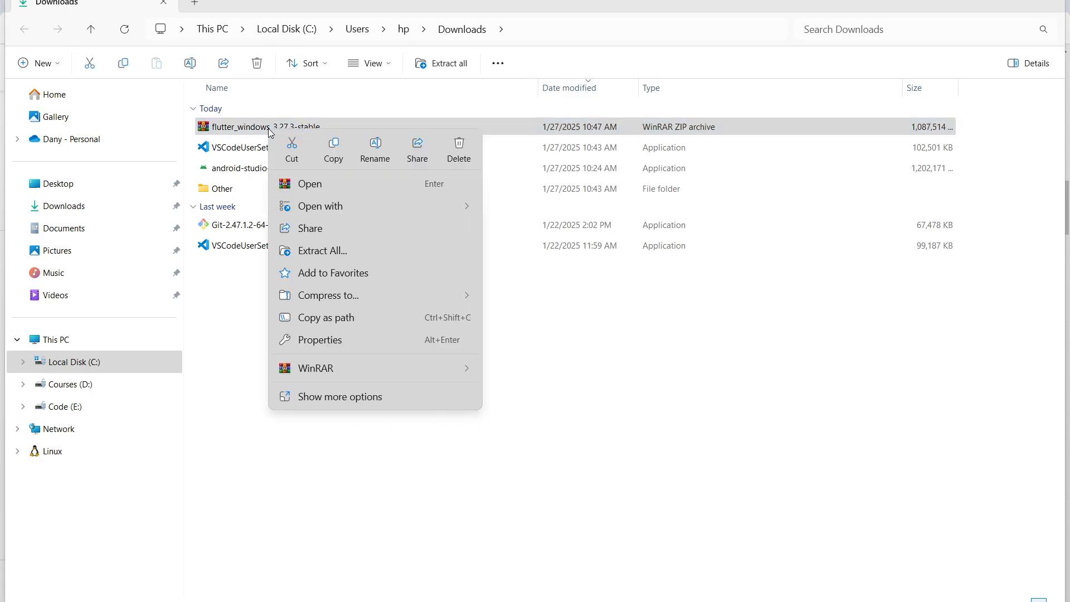
click(329, 252)
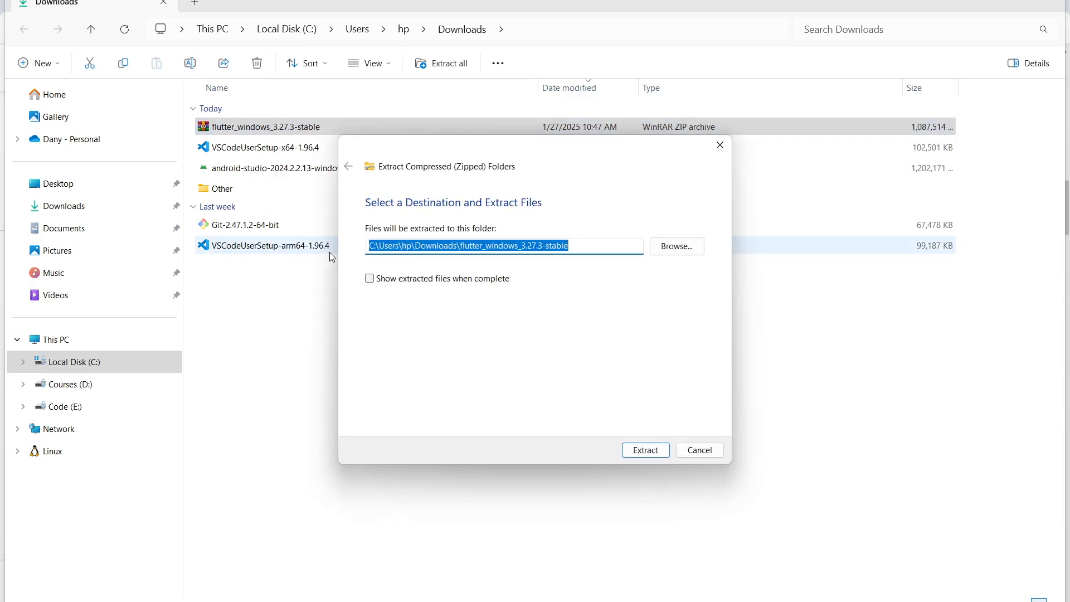
click(646, 452)
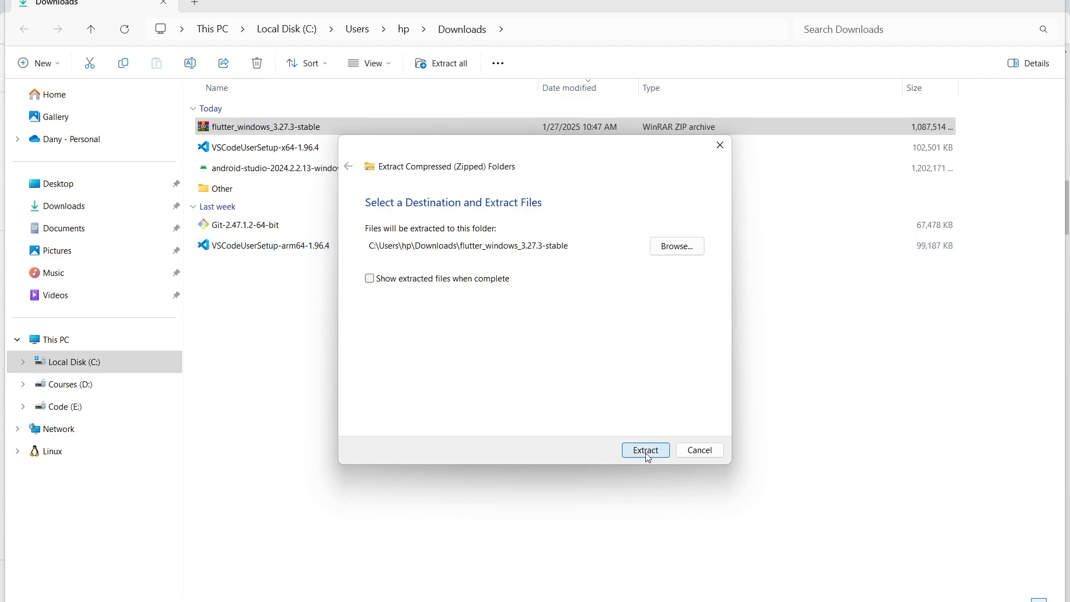
click(646, 451)
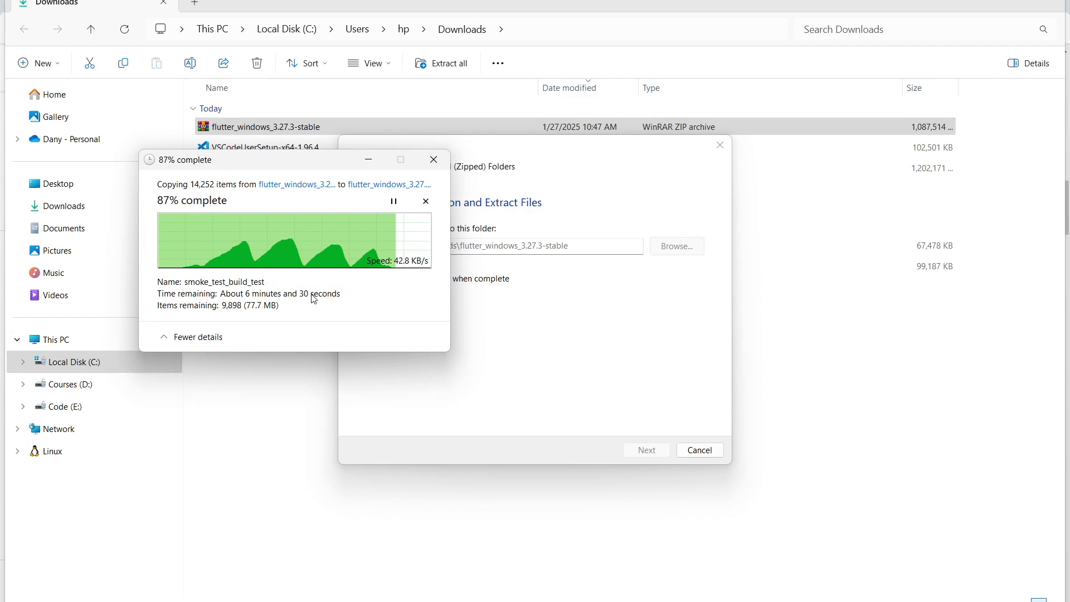
Open the extracted flutter_windows_3.27.3-stable folder, examine the contents of its flutter folder and return to the parent folder.
click(465, 398)
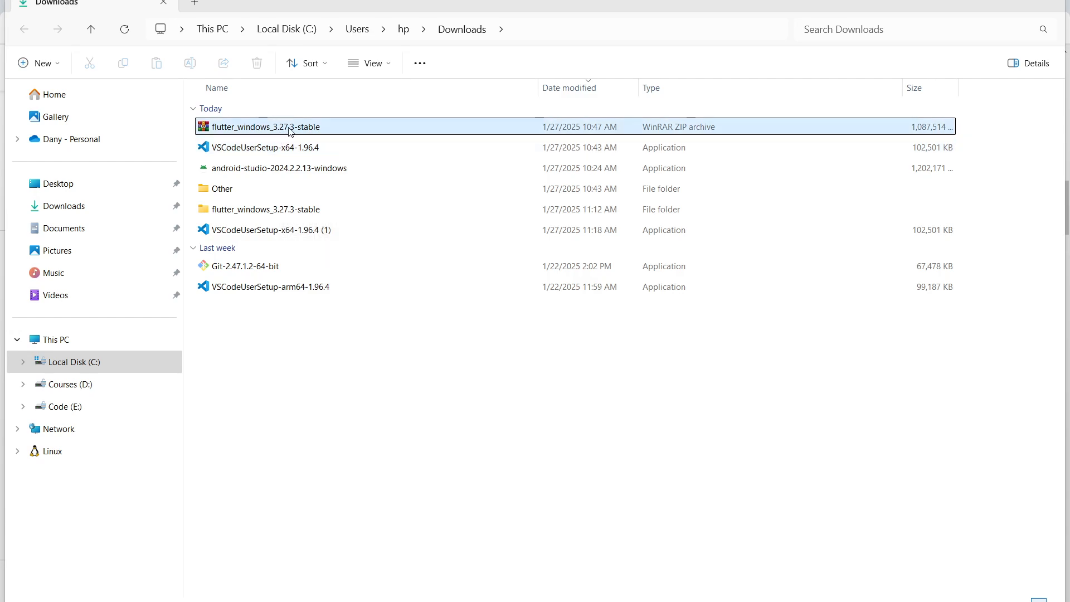
double_click(269, 212)
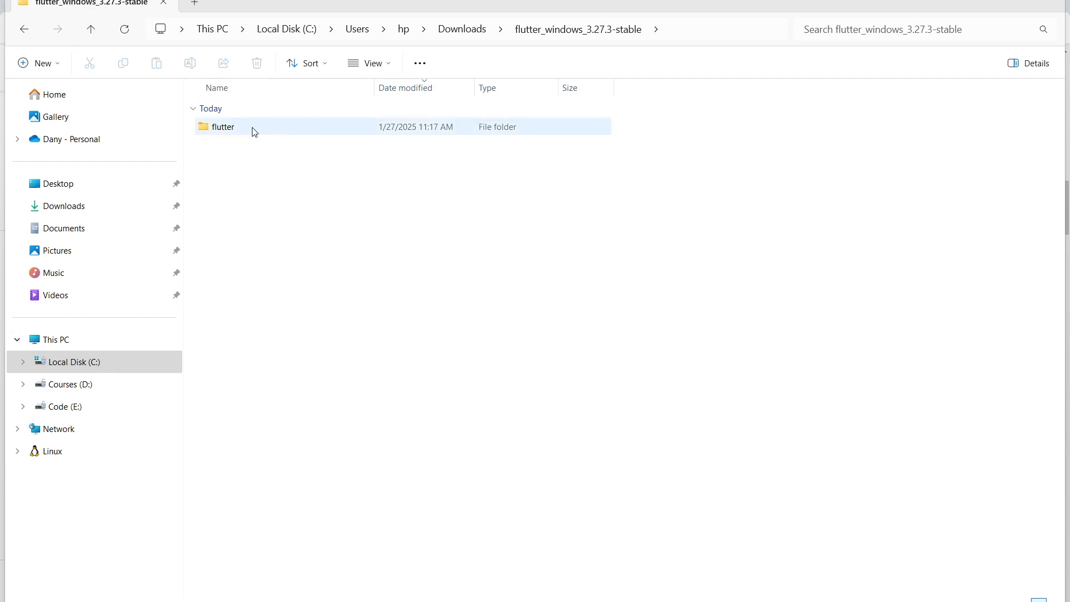
double_click(227, 130)
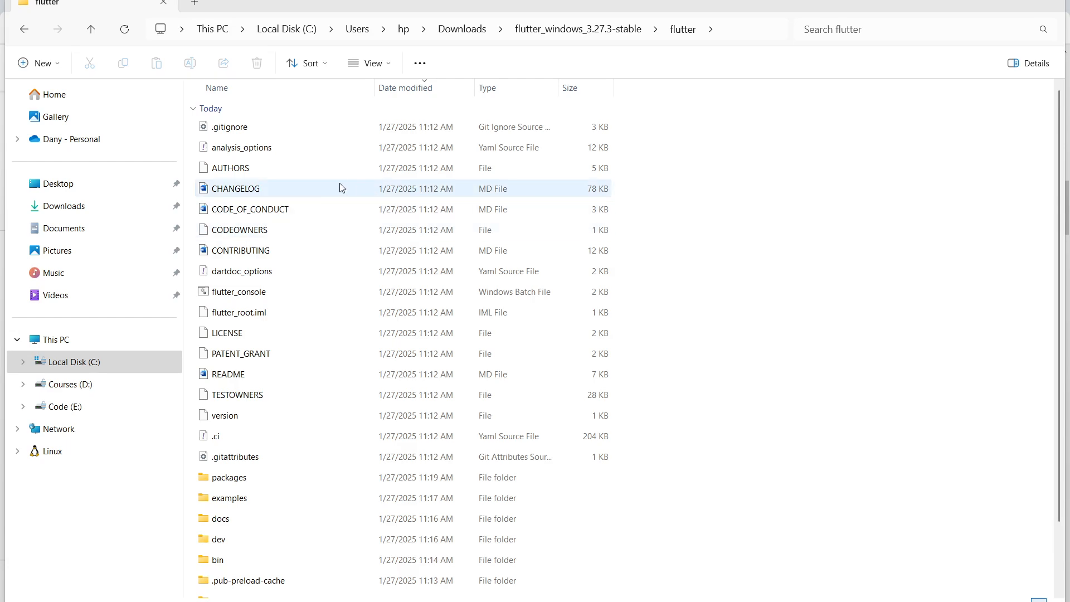
click(613, 36)
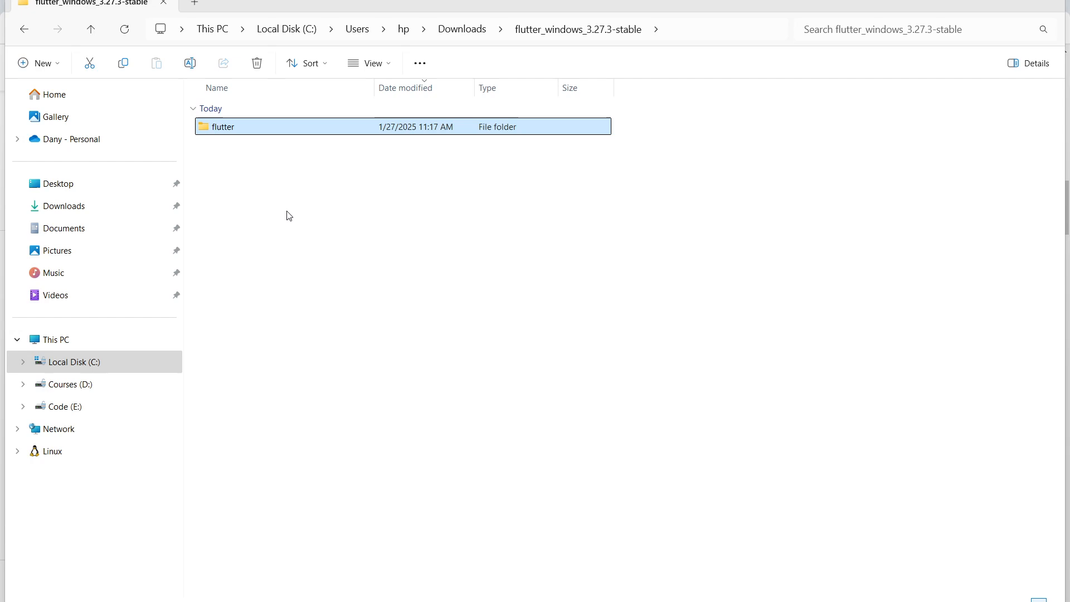
Move the flutter folder from the extracted flutter_windows_3.27.3-stable folder to the root of Local Disk (C:).
click(266, 133)
click(116, 363)
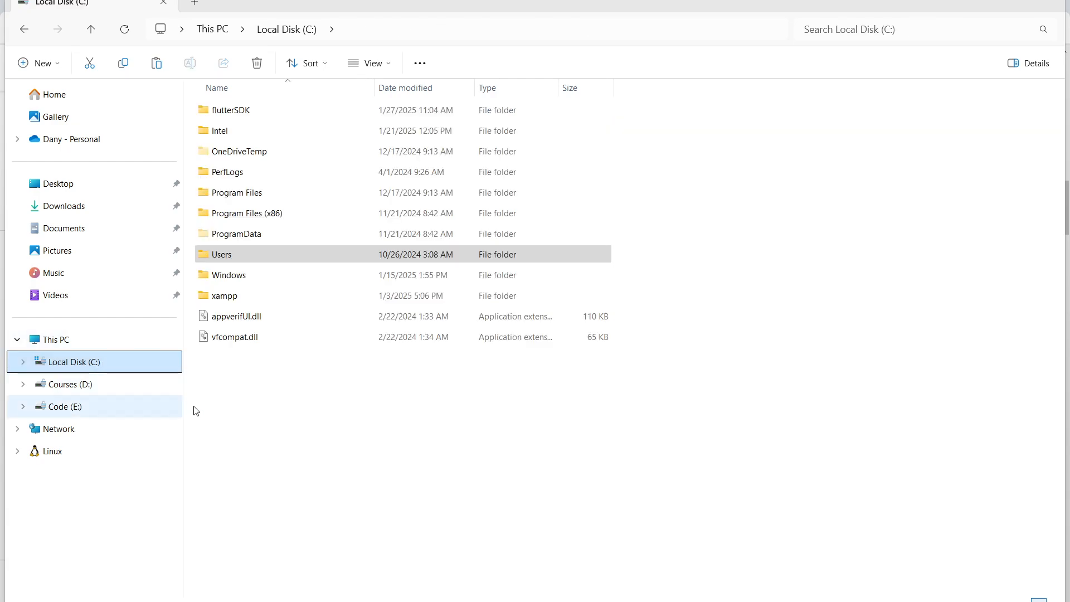
click(250, 406)
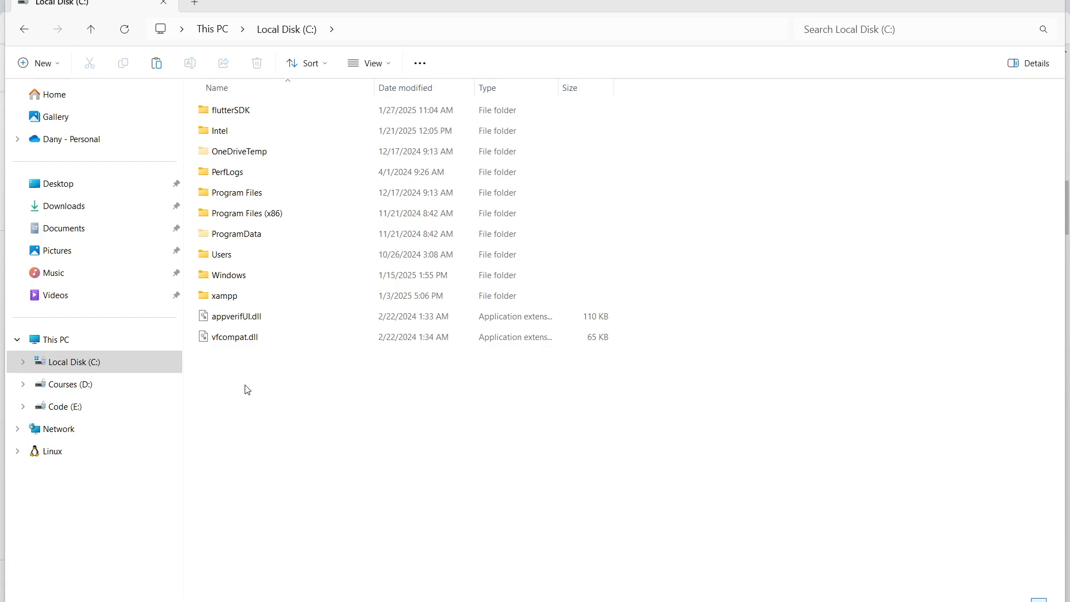
key(ctrl+v)
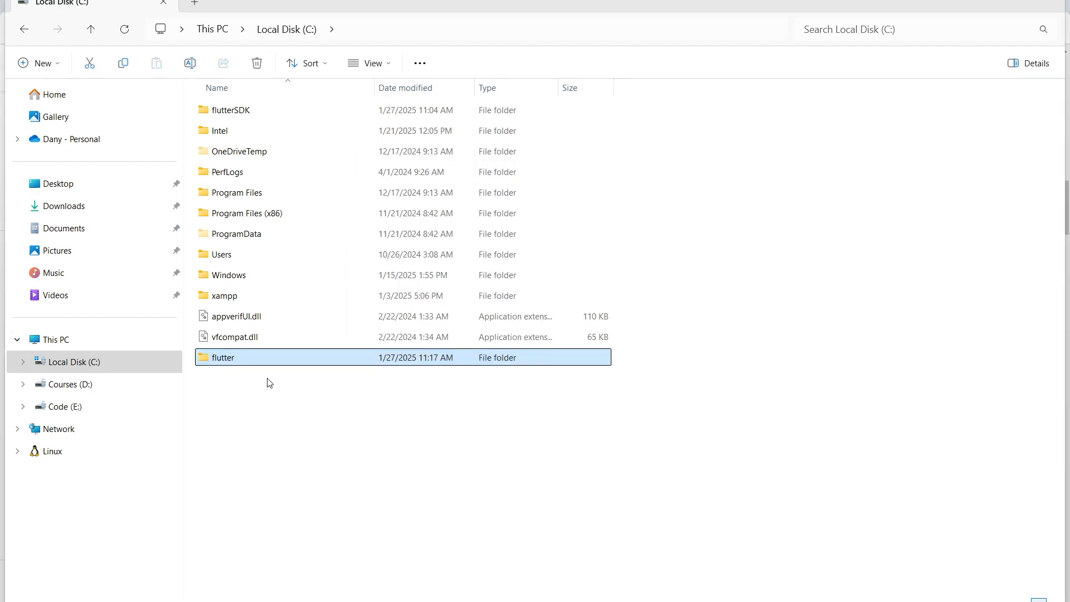
click(248, 402)
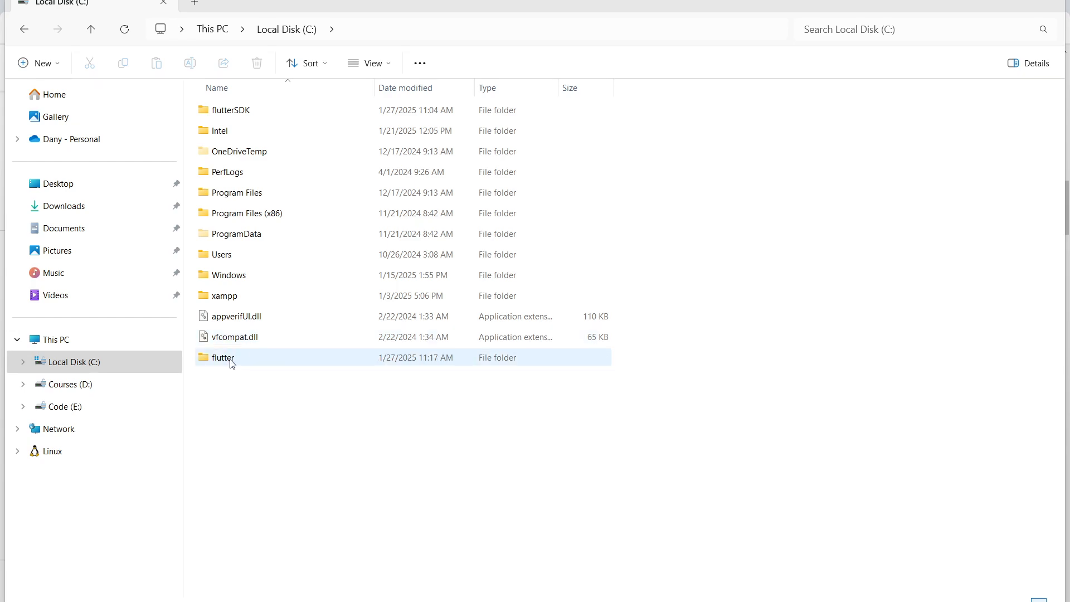
Permanently delete the flutterSDK folder from the root of Local Disk (C:).
click(247, 115)
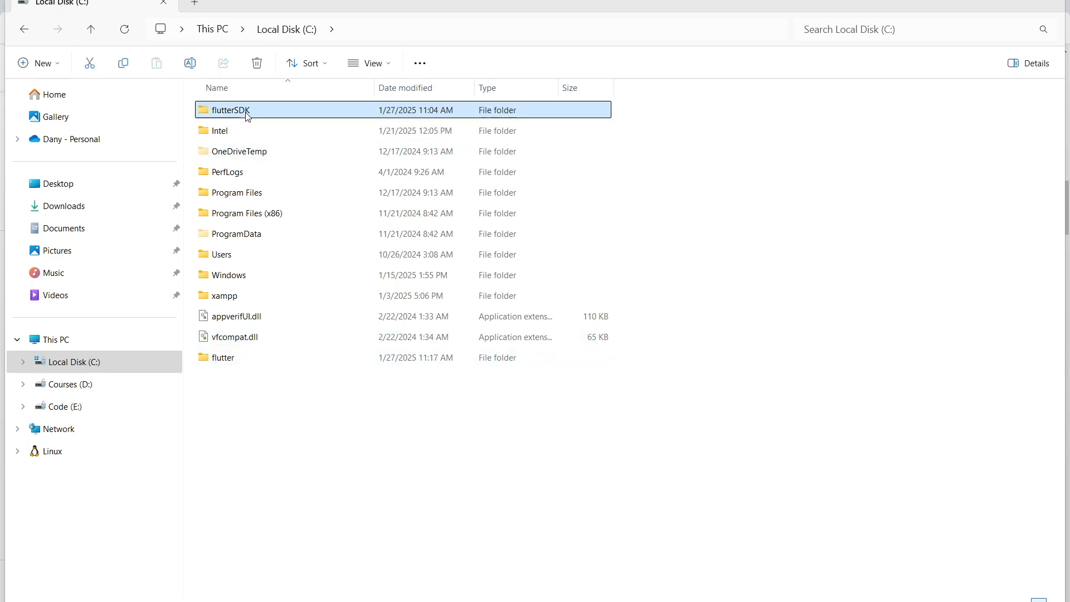
key(shift+Delete)
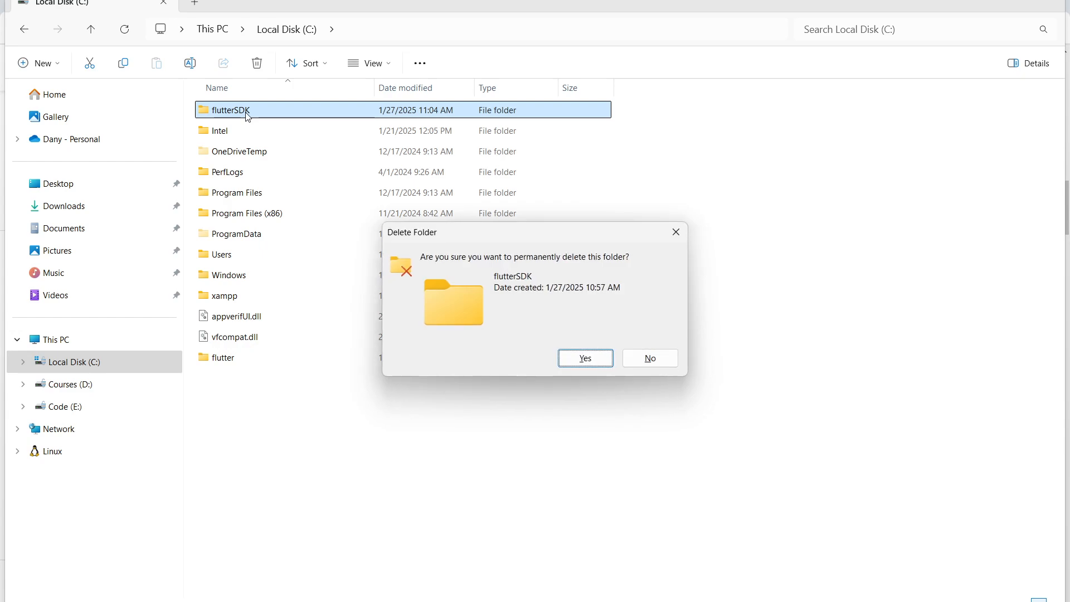
key(Return)
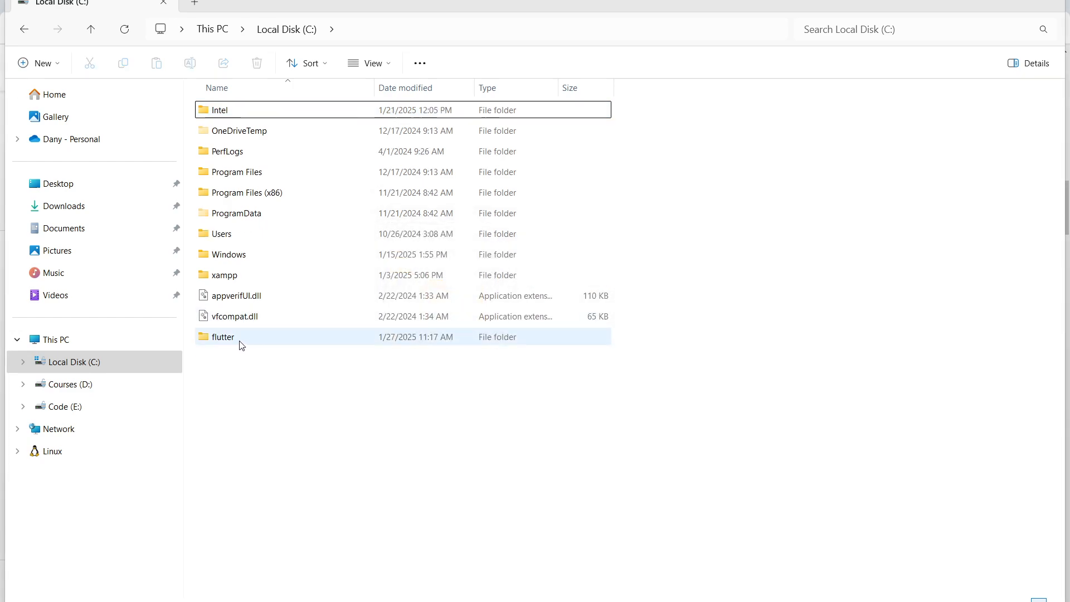
click(241, 343)
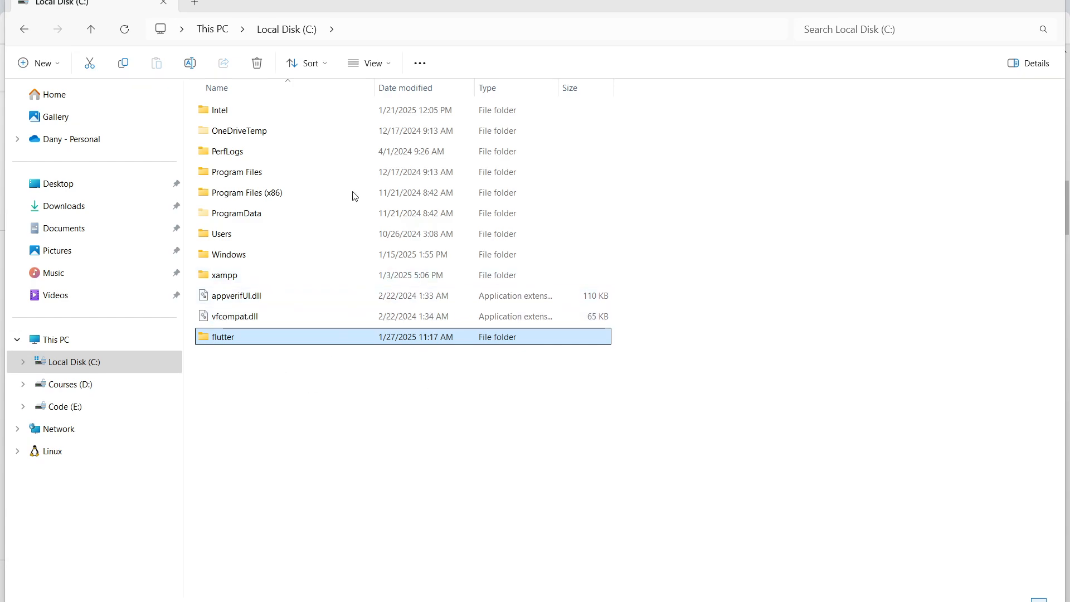
click(285, 397)
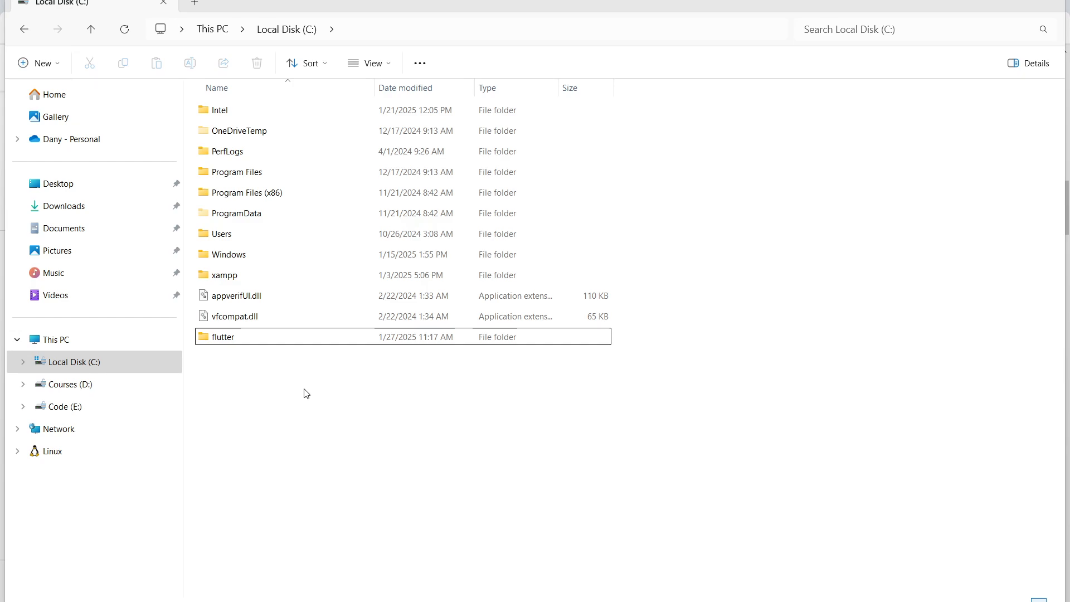
mouse_move(244, 340)
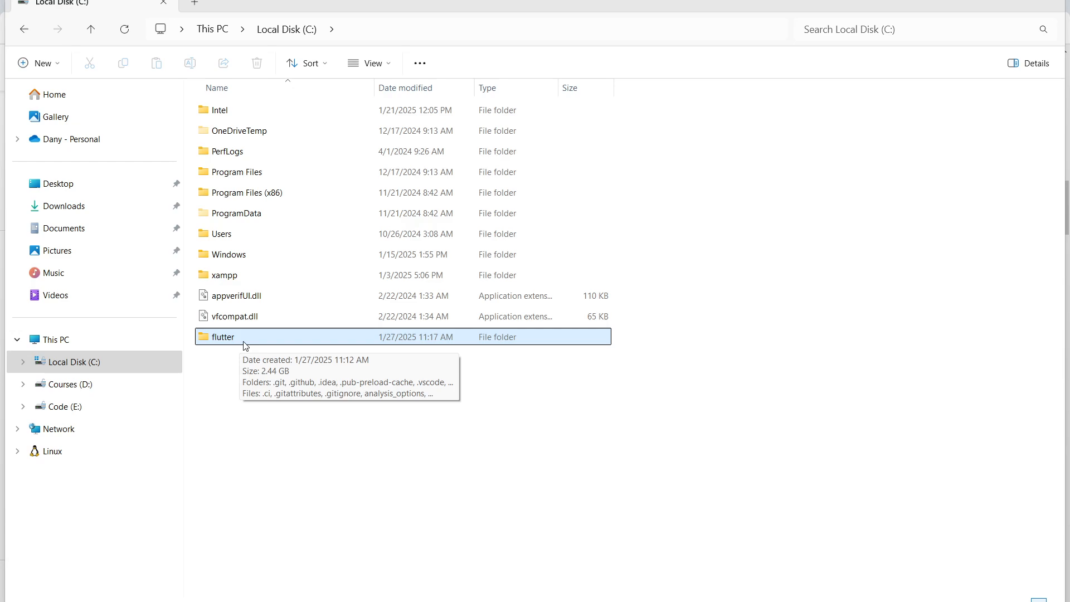
Permanently delete the duplicate VSCodeUserSetup-x64-1.96.4 (1) installer from the Downloads folder.
click(70, 207)
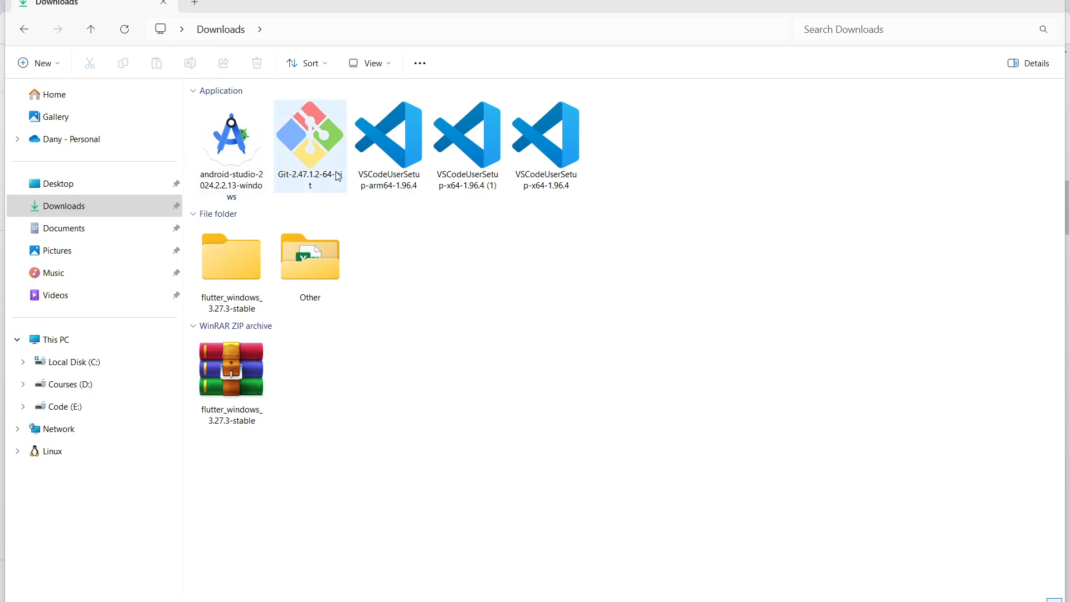
click(490, 152)
key(shift+Delete)
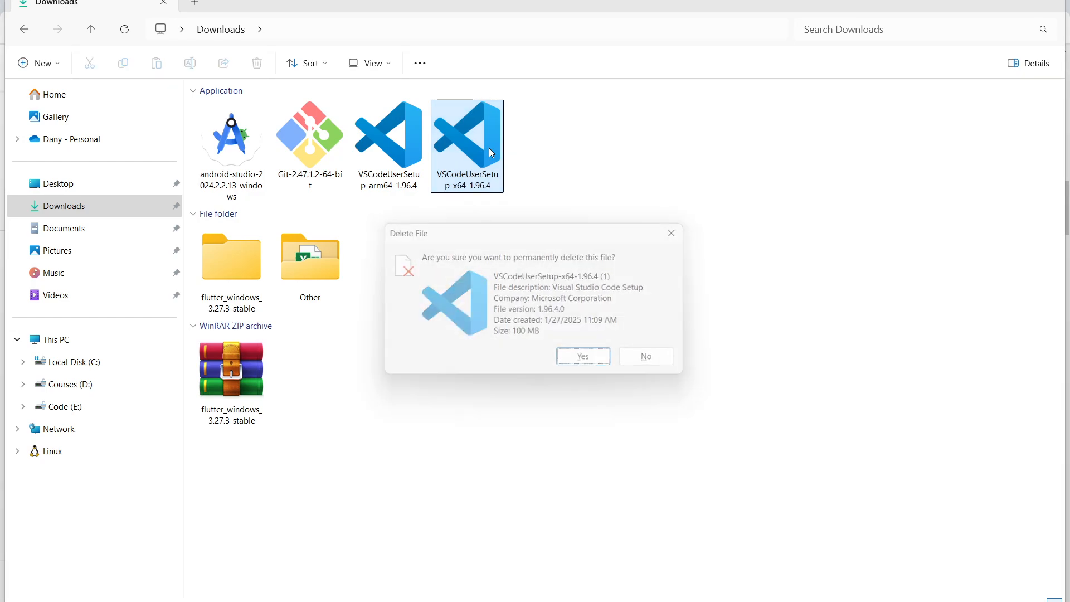
key(Return)
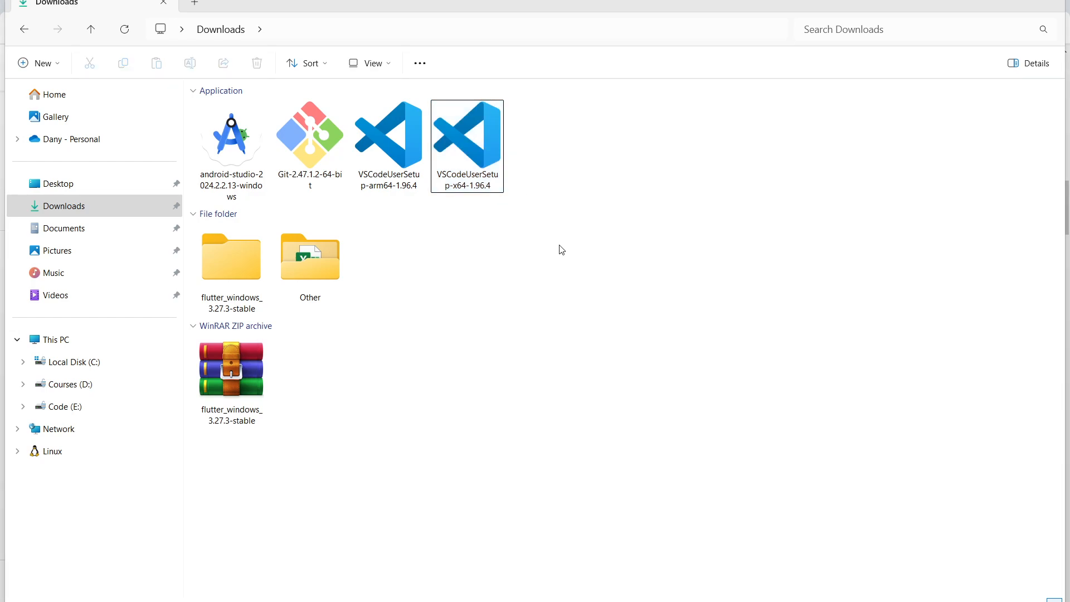